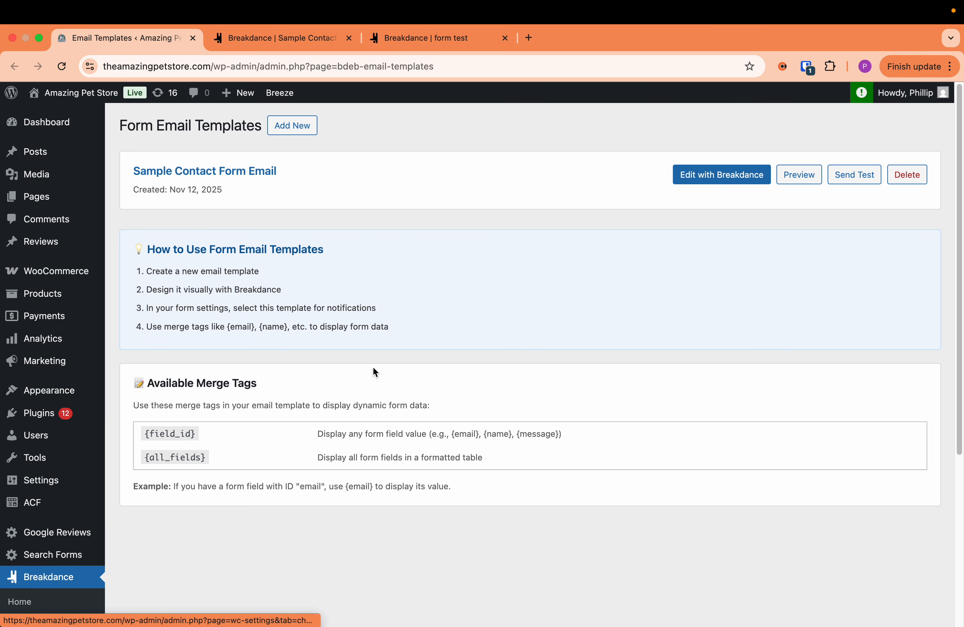
- Preview the Sample Contact Form Email template with sample data and close the preview
mouse_move(47, 398)
scroll(47, 397, "down", 5)
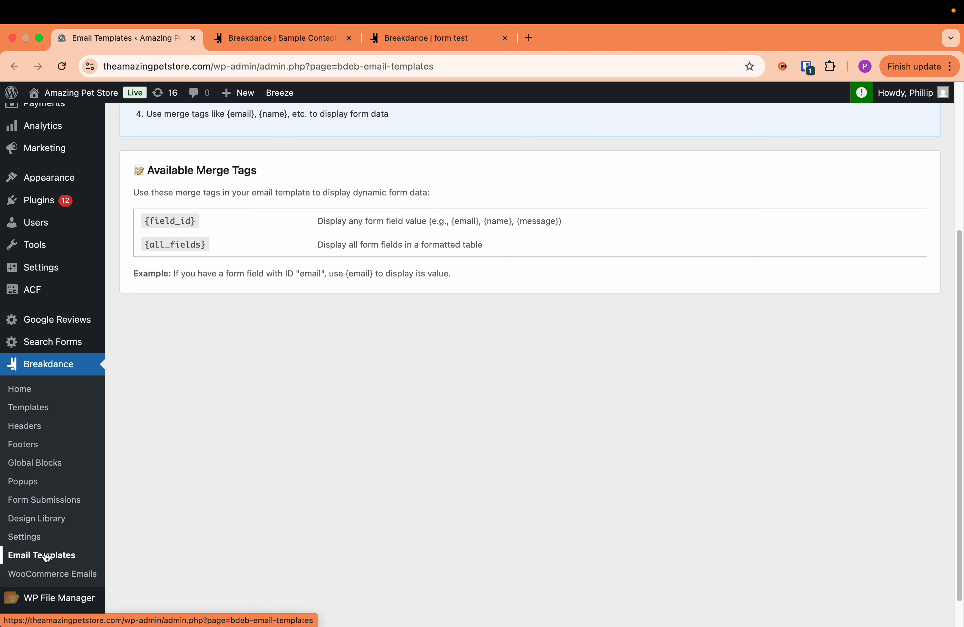
scroll(192, 544, "up", 5)
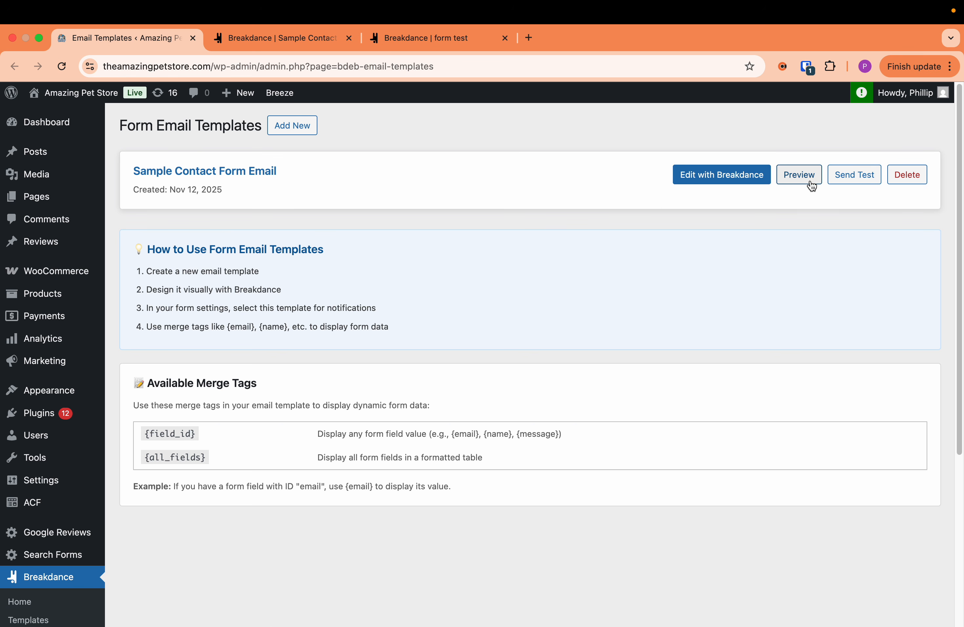
left_click(798, 175)
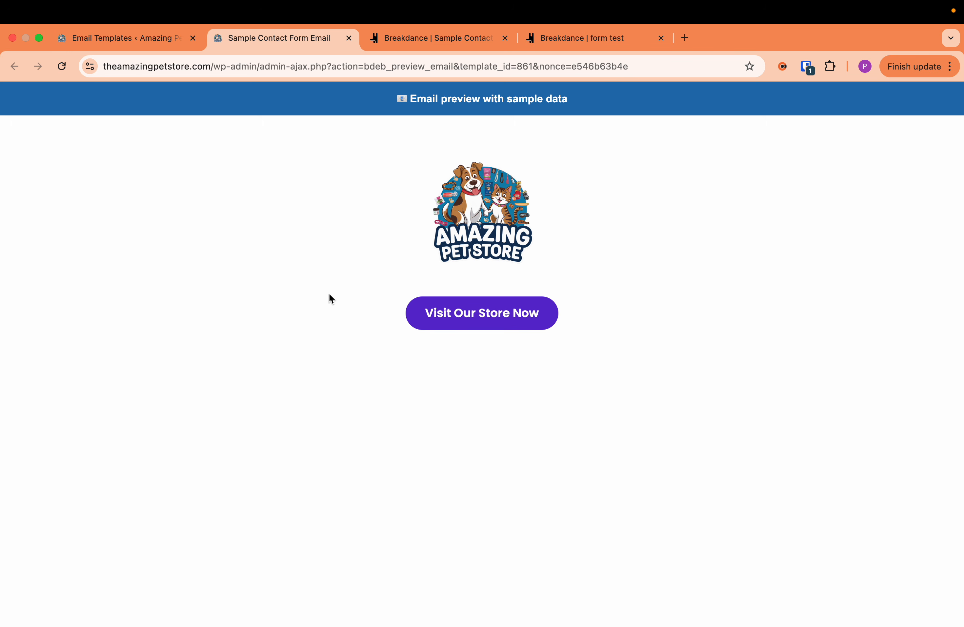
key("super+w")
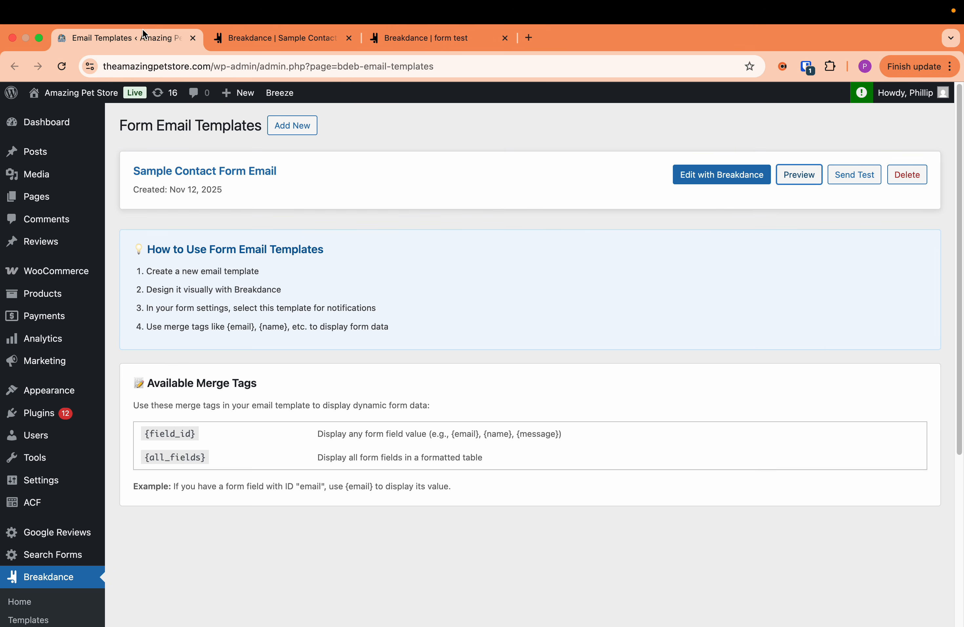
- Open the Sample Contact Form Email template in the Breakdance builder and inspect its logo image, button container and section layout settings
left_click(697, 181)
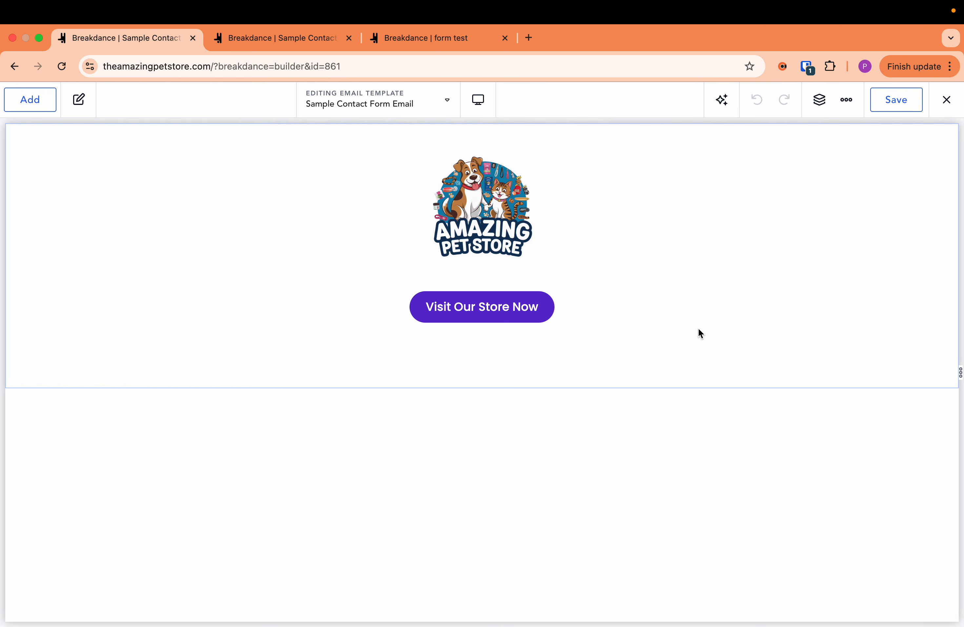
left_click(462, 210)
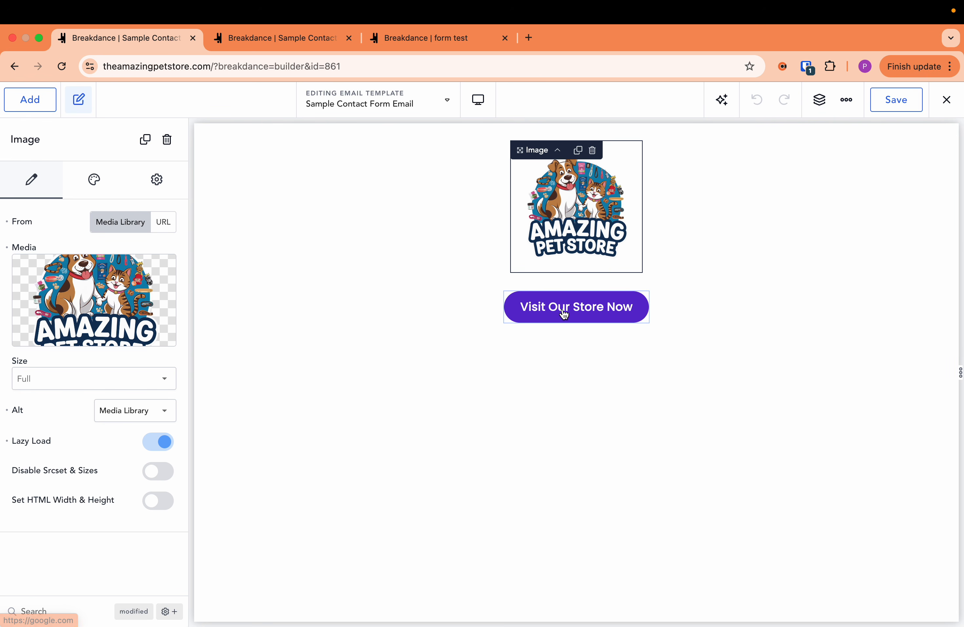
left_click(474, 315)
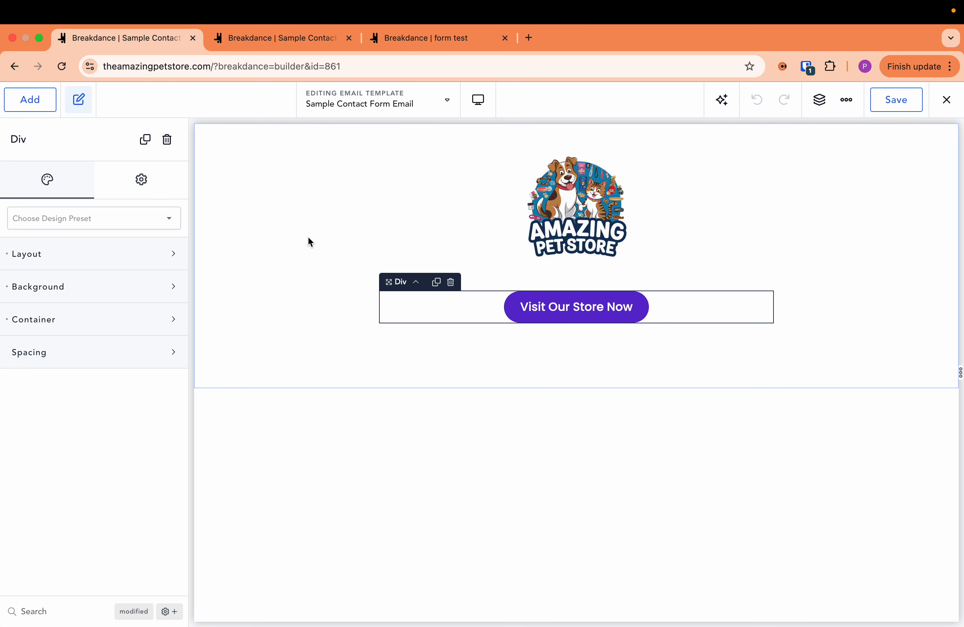
left_click(311, 202)
left_click(142, 254)
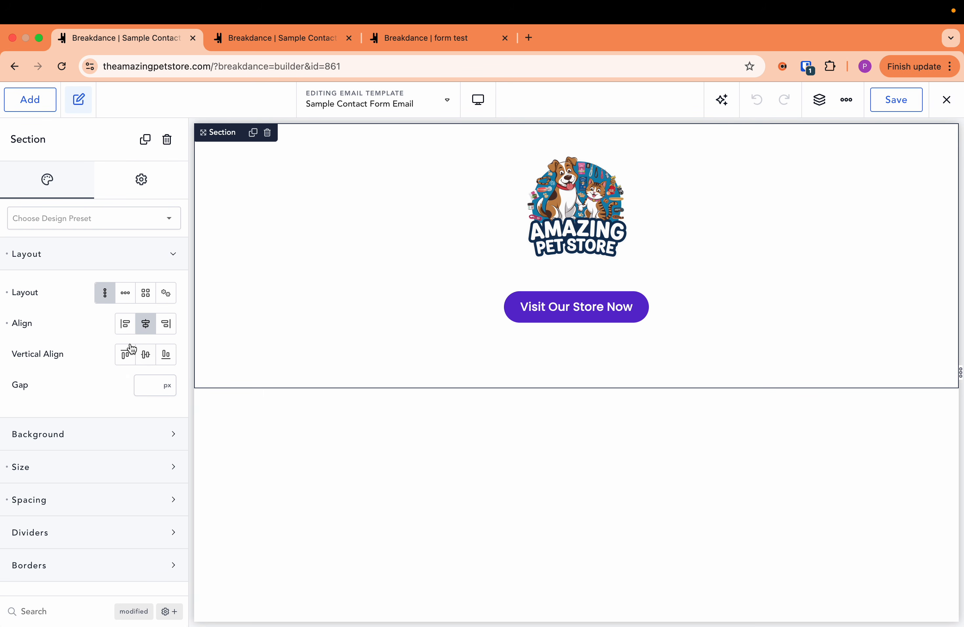
left_click(463, 320)
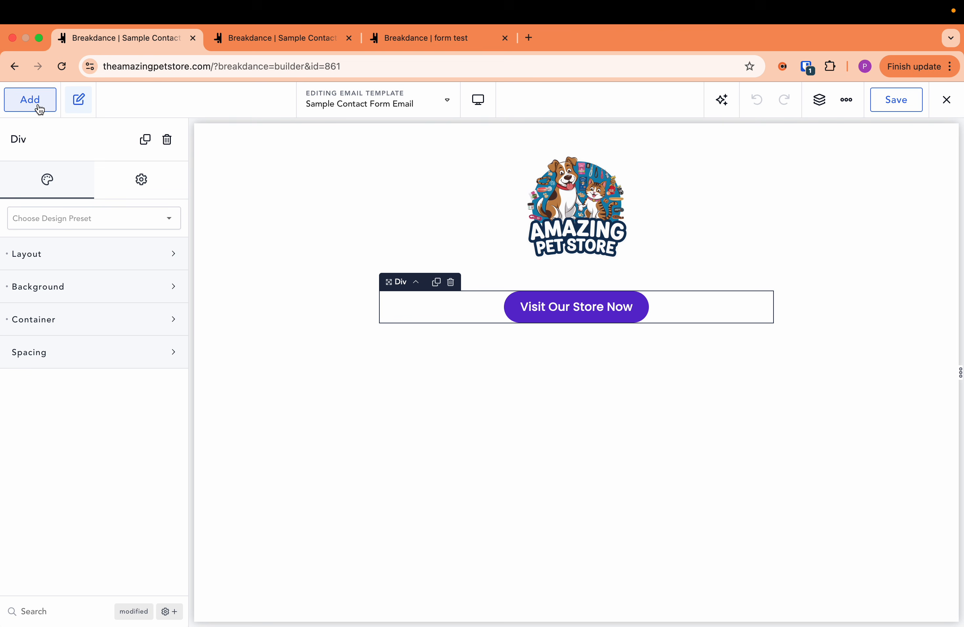
- Change the custom background of the Visit Our Store Now button to a darker purple close to the #5732A4 palette colour
left_click(515, 324)
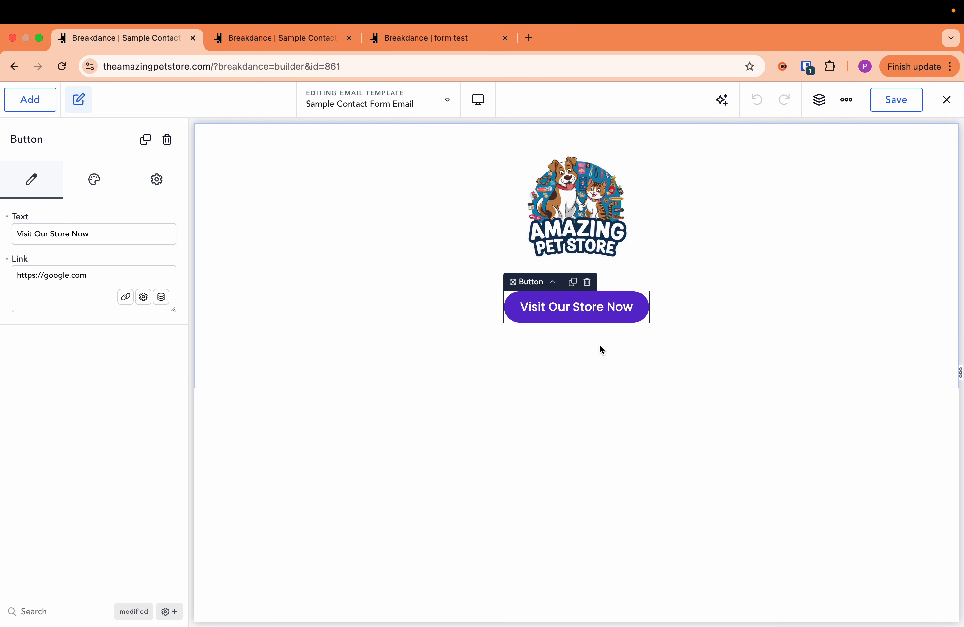
left_click(101, 199)
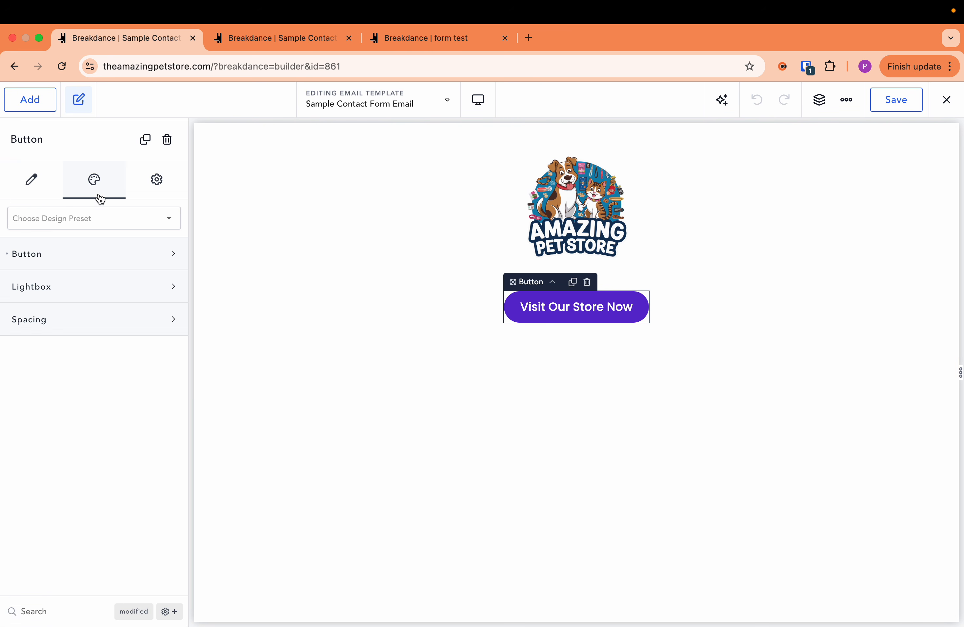
left_click(102, 261)
left_click(164, 336)
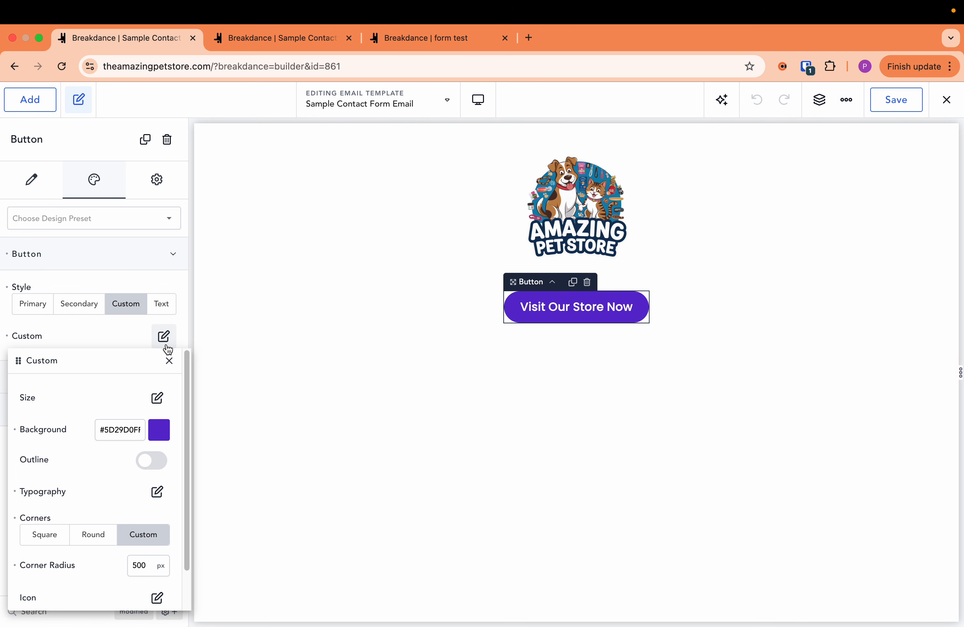
left_click(149, 436)
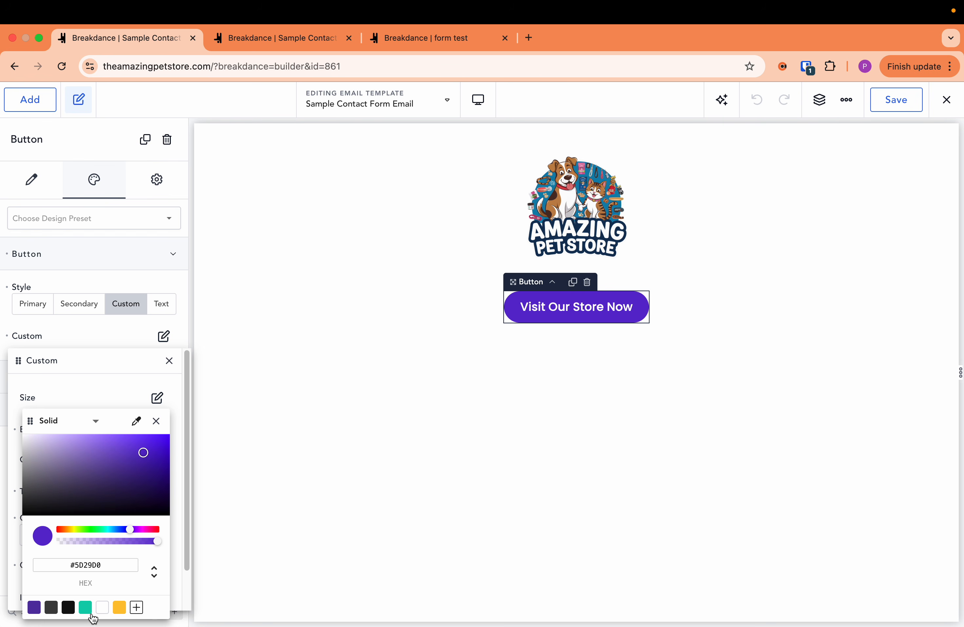
left_click(34, 607)
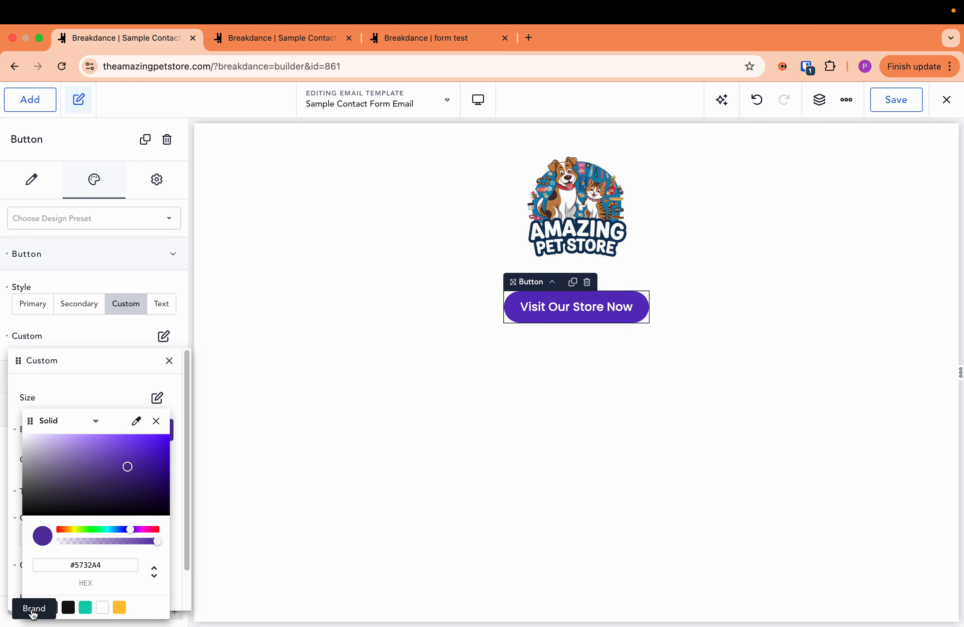
left_click(130, 470)
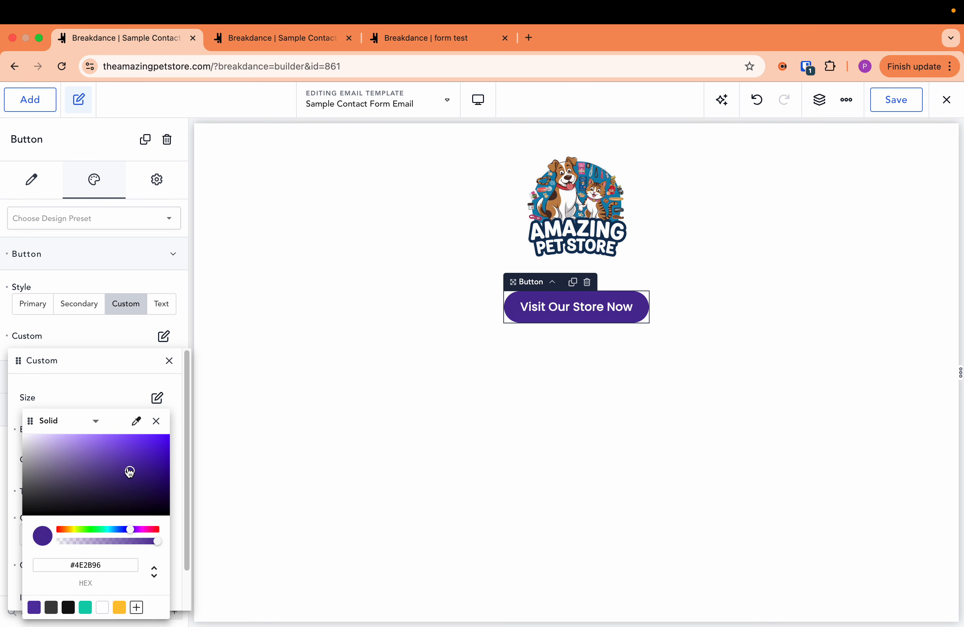
left_click_drag(130, 471, 126, 469)
left_click(93, 357)
left_click(102, 341)
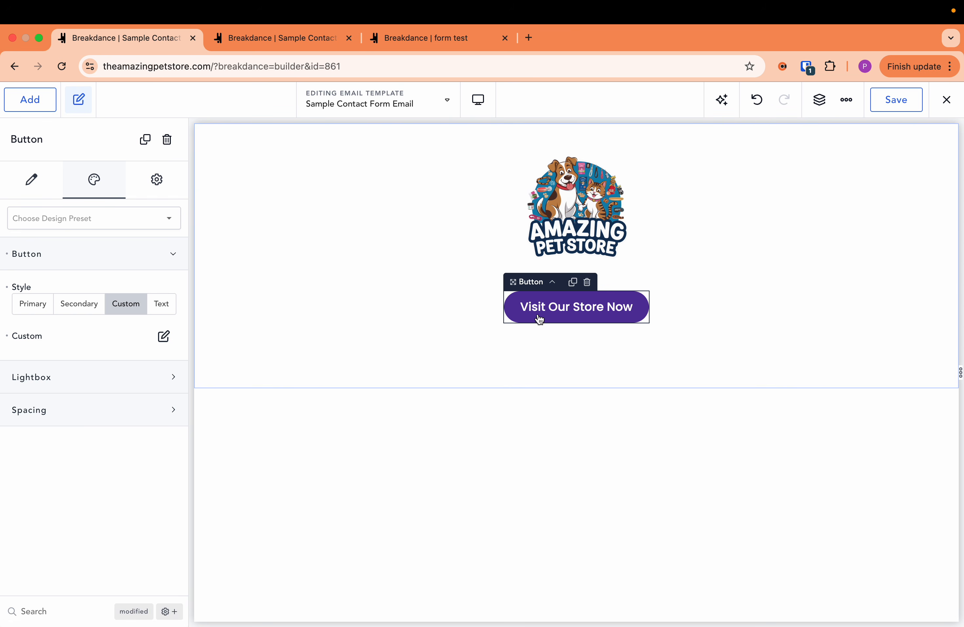
- Add a Text element between the logo and the button reading "Thanks for subscribing {name}"
left_click(49, 110)
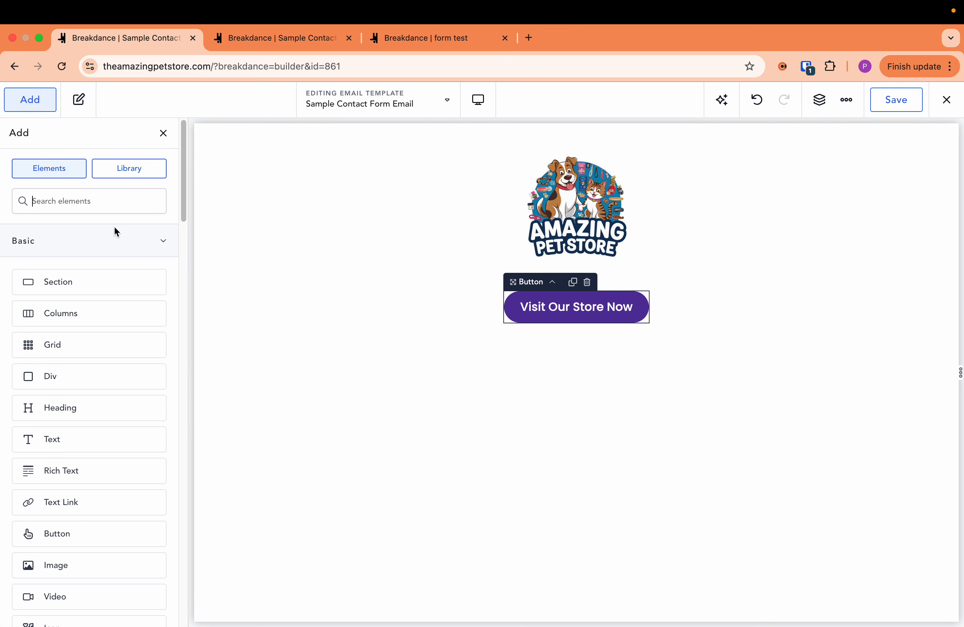
left_click_drag(92, 431, 595, 320)
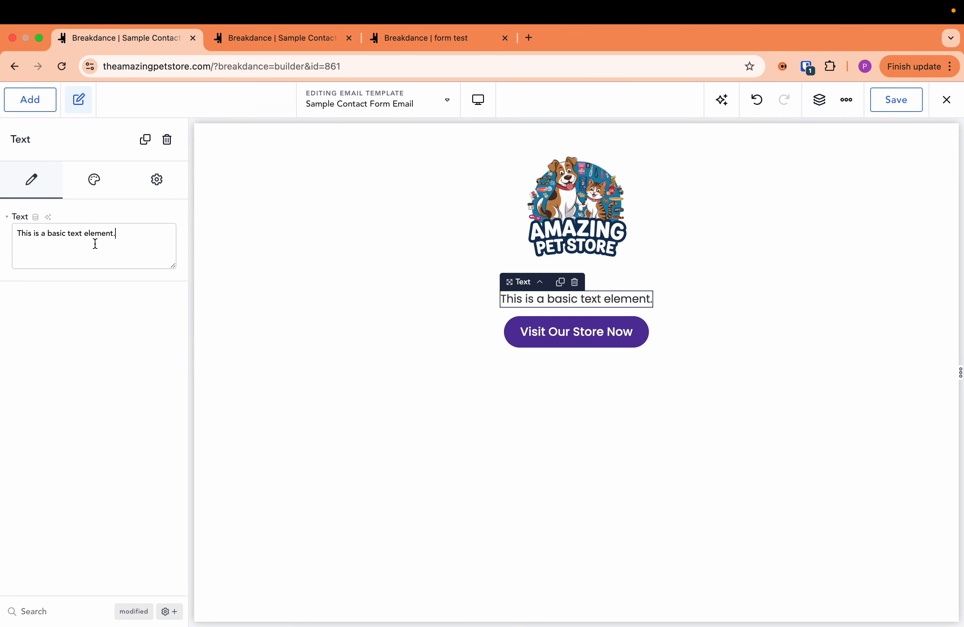
triple_click(43, 234)
type("T")
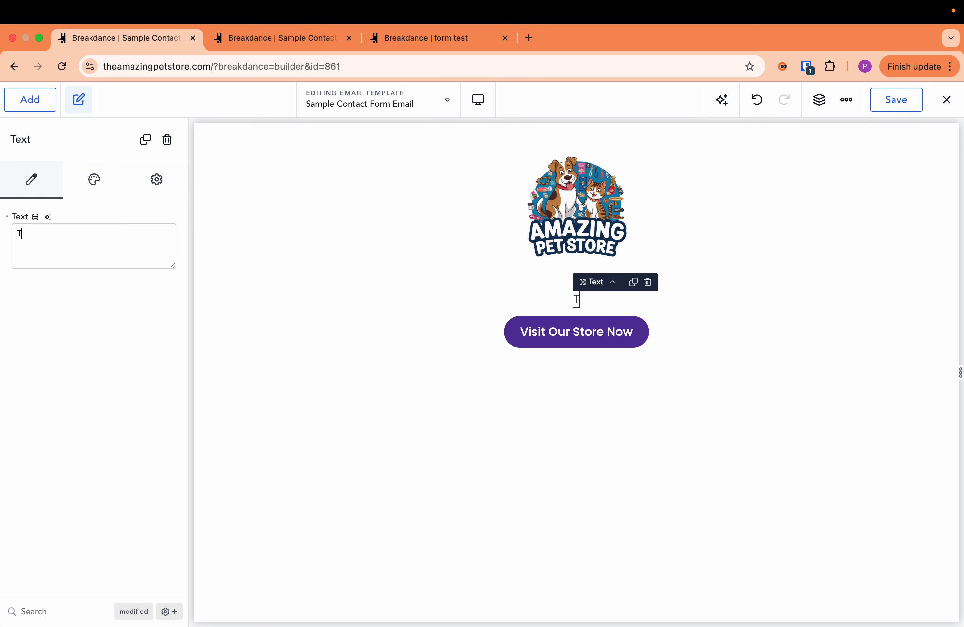
type("hank")
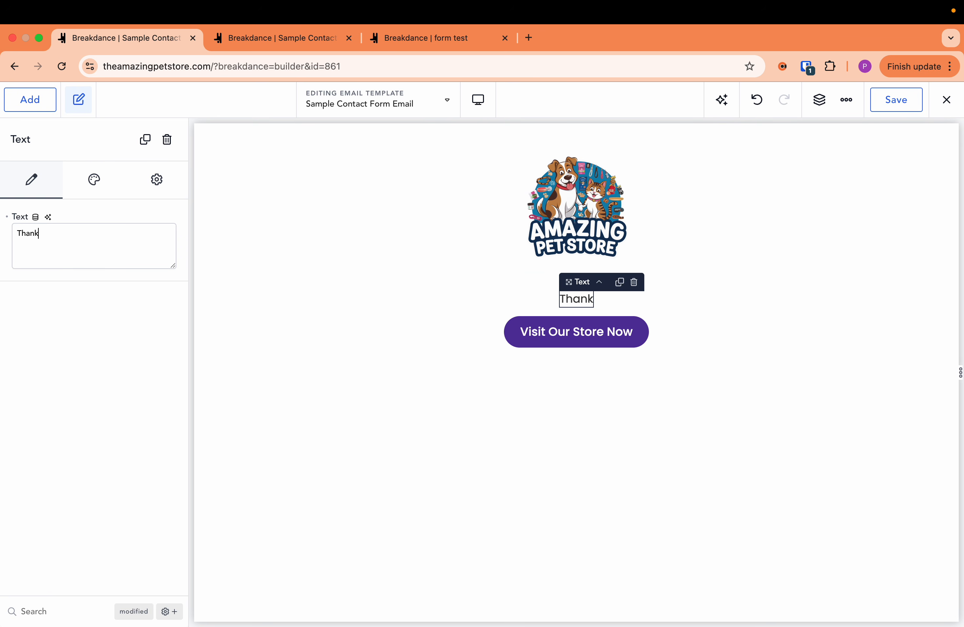
type("s for subscribing ")
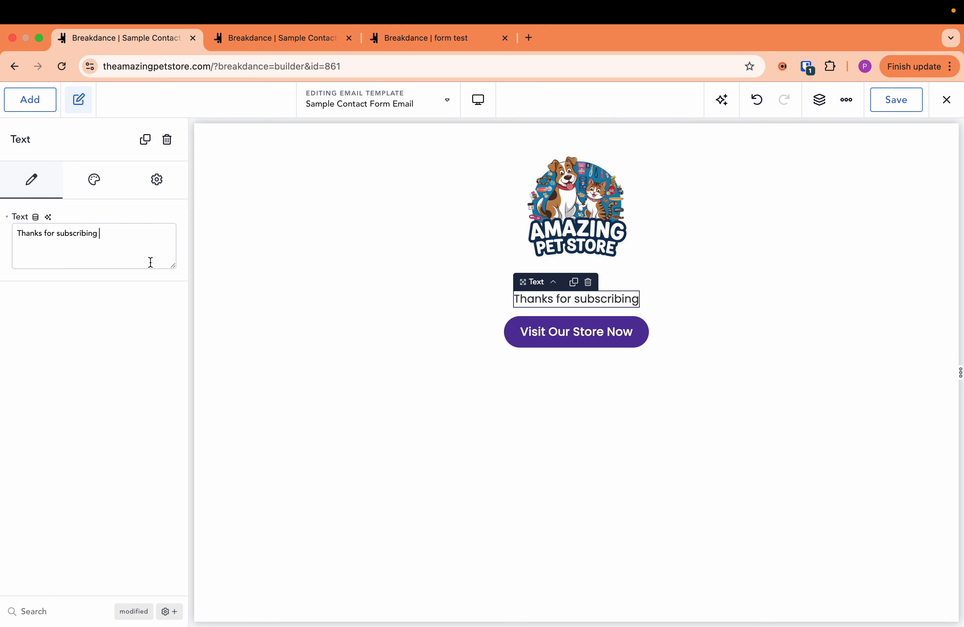
type("{na")
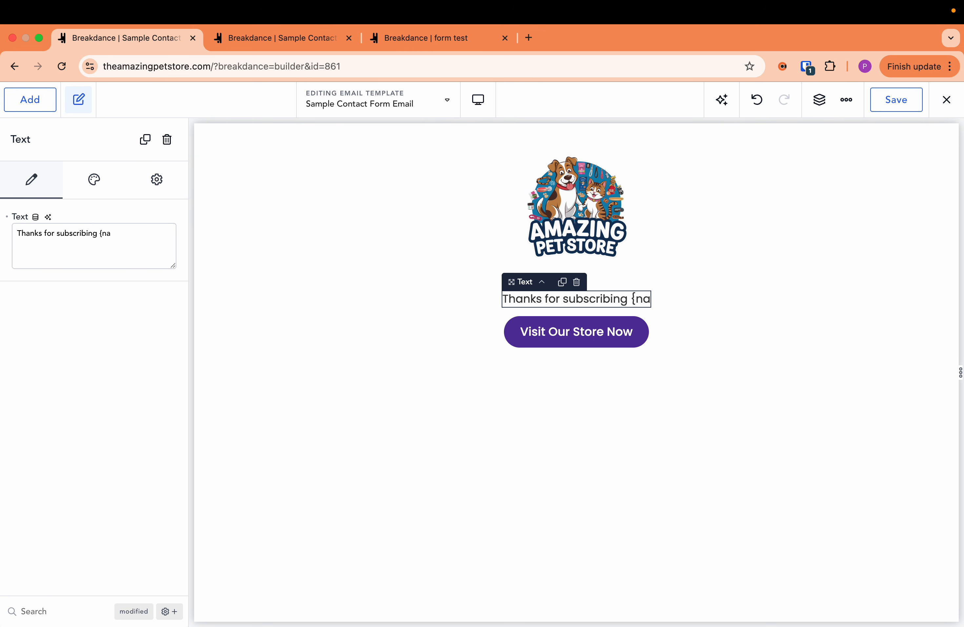
type("me}")
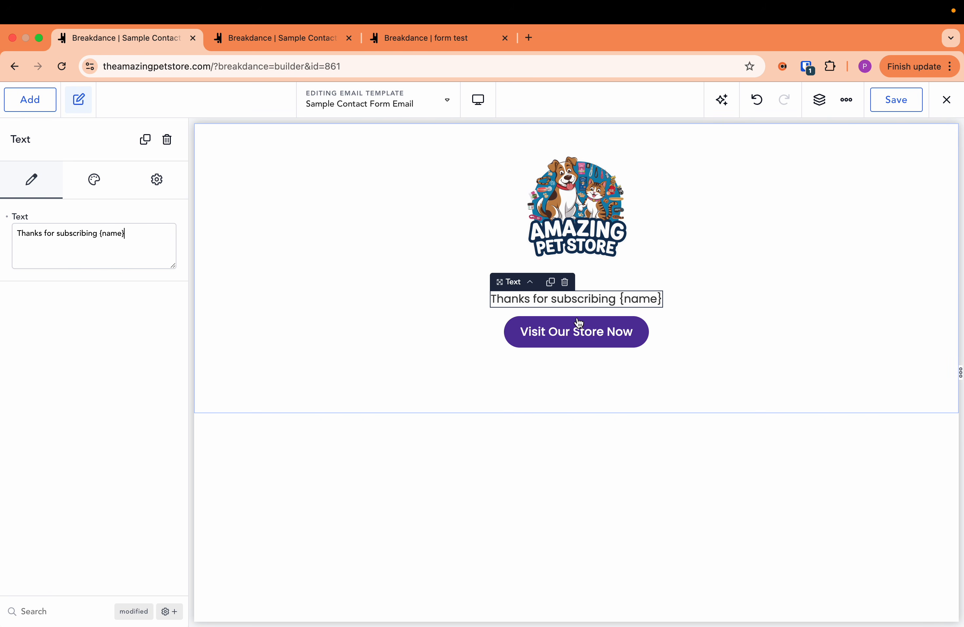
- Switch to the form test page and inspect the ID in the advanced settings of the Contact Form's Name field
left_click(233, 45)
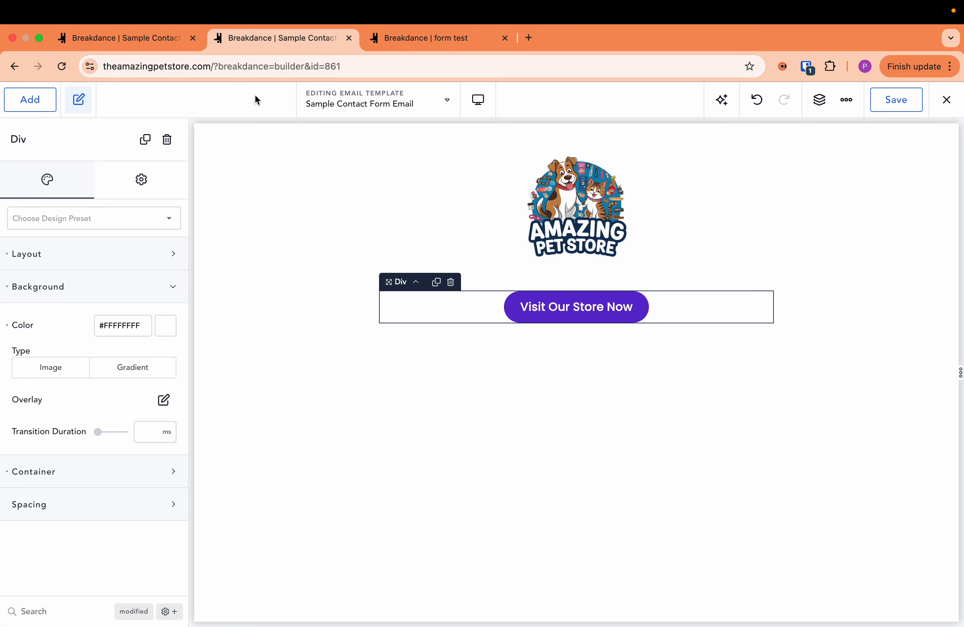
left_click(391, 38)
left_click(340, 312)
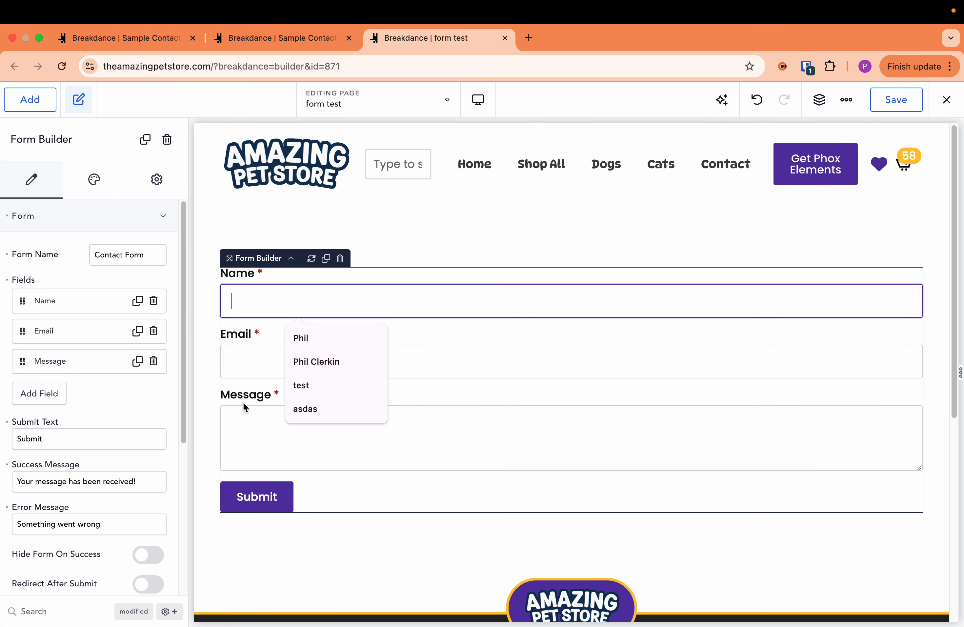
left_click(55, 306)
scroll(73, 387, "down", 1)
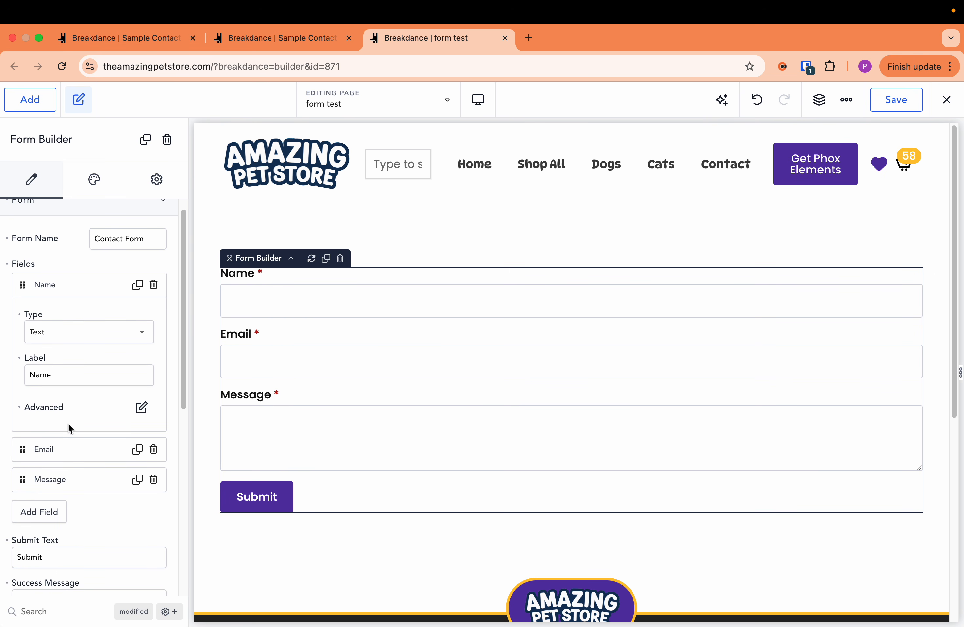
left_click(140, 408)
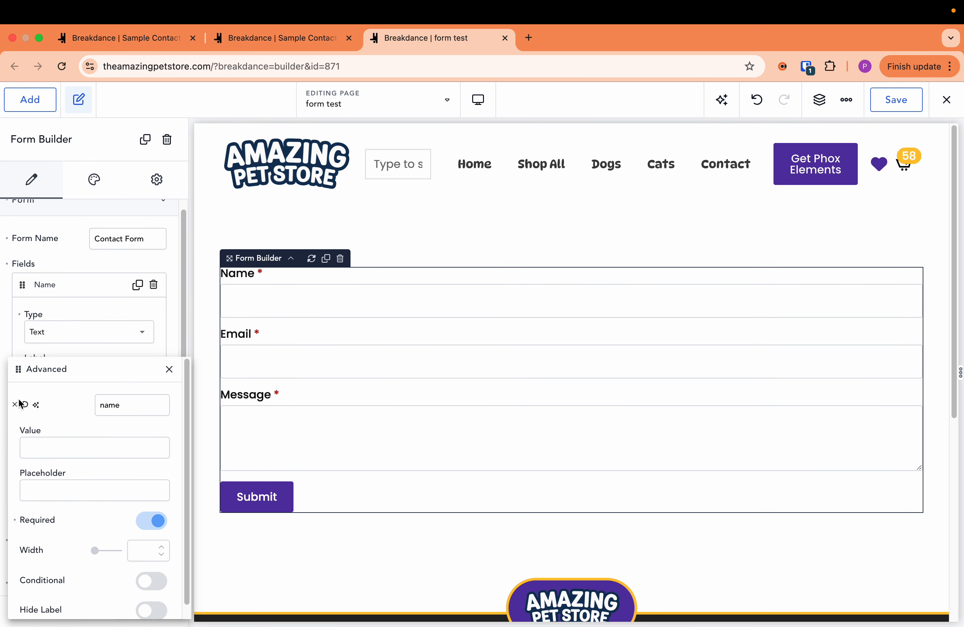
left_click(129, 409)
left_click(113, 285)
- Add another field to the Contact Form and inspect its ID in the advanced settings
left_click(39, 381)
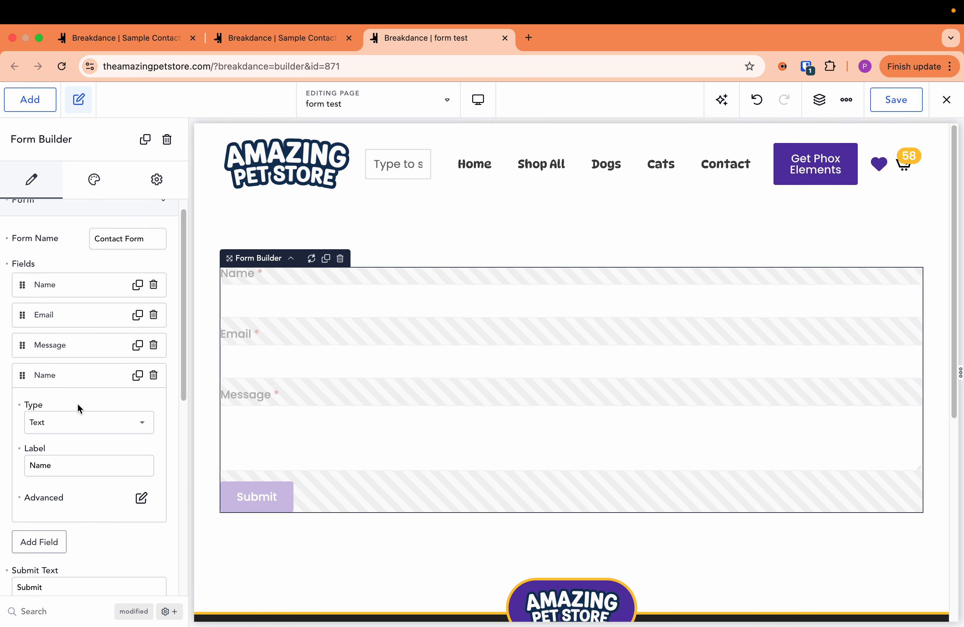
left_click(141, 498)
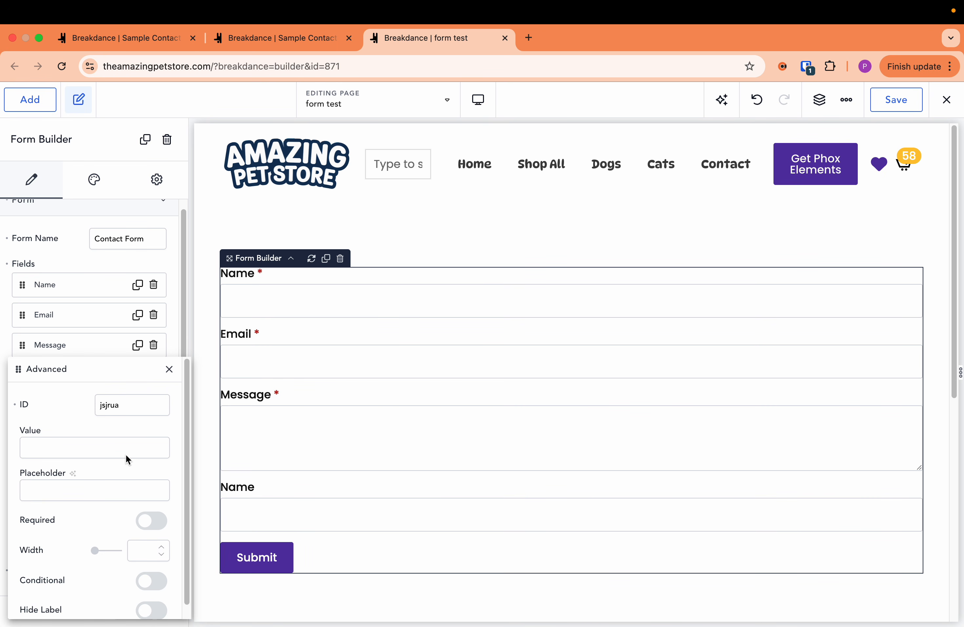
double_click(117, 409)
left_click(135, 403)
double_click(108, 412)
left_click(136, 408)
double_click(115, 407)
- Return to the email template containing the new text and close the duplicate builder tab for the same template
left_click(263, 47)
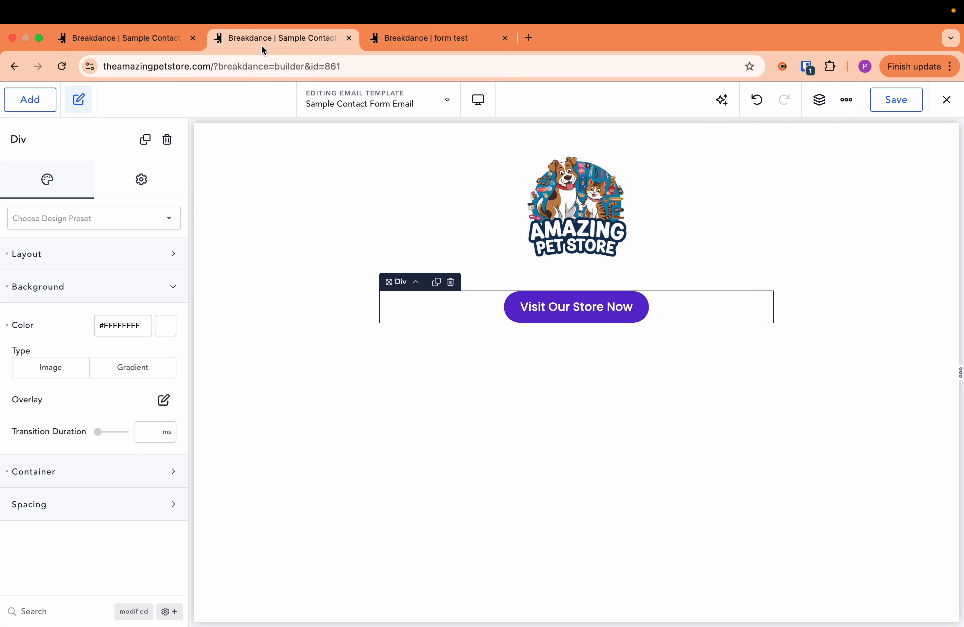
left_click(113, 48)
middle_click(248, 42)
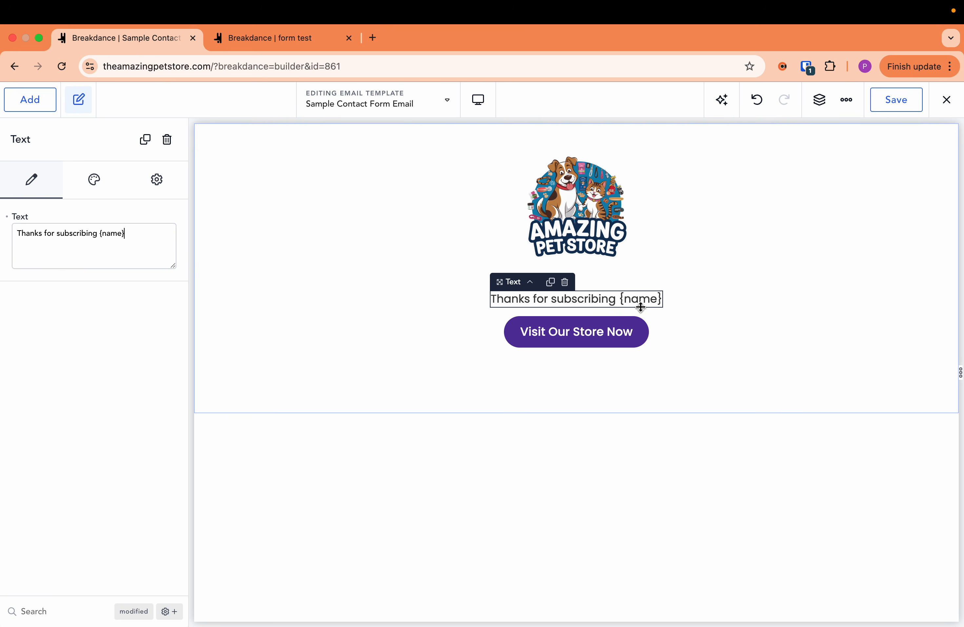
- Save the Sample Contact Form Email template and exit the builder to the Form Email Templates list
left_click(875, 106)
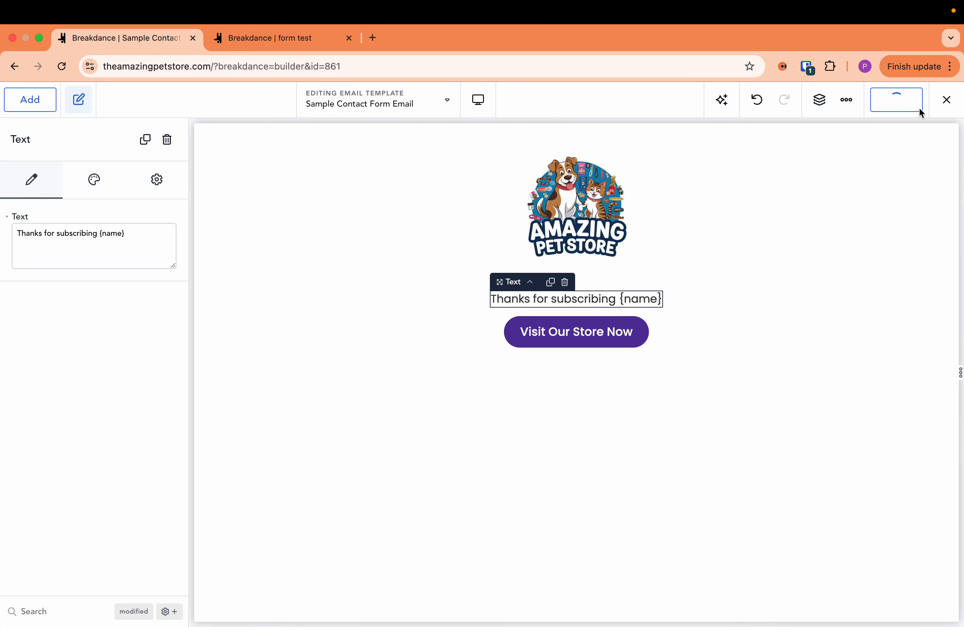
left_click(947, 100)
left_click(912, 157)
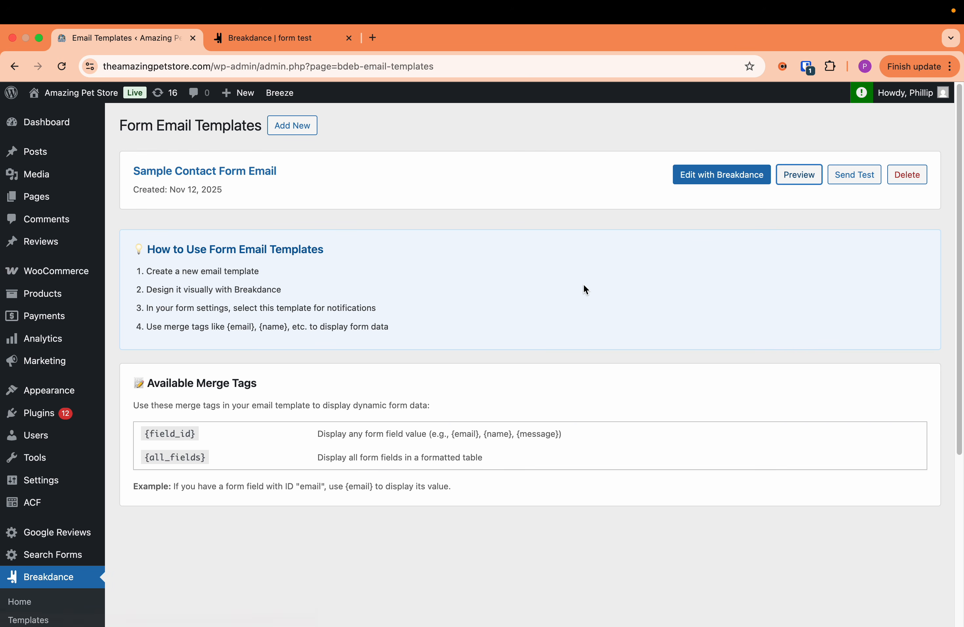
- Preview the saved Sample Contact Form Email and check how the thank-you line fills in the name merge tag
left_click(795, 174)
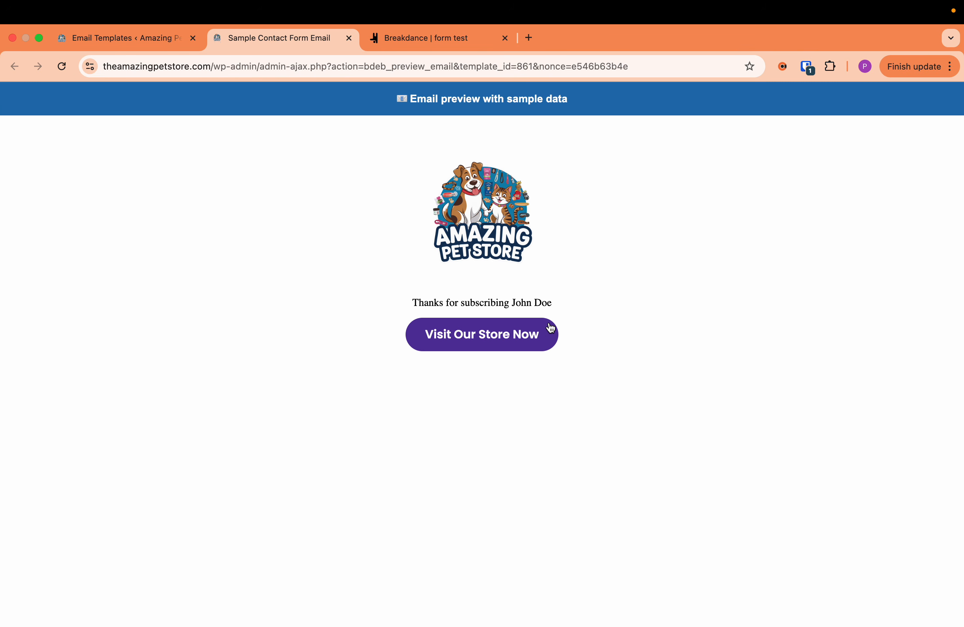
left_click_drag(511, 312, 480, 304)
left_click(561, 309)
left_click(357, 310)
left_click_drag(561, 319, 362, 304)
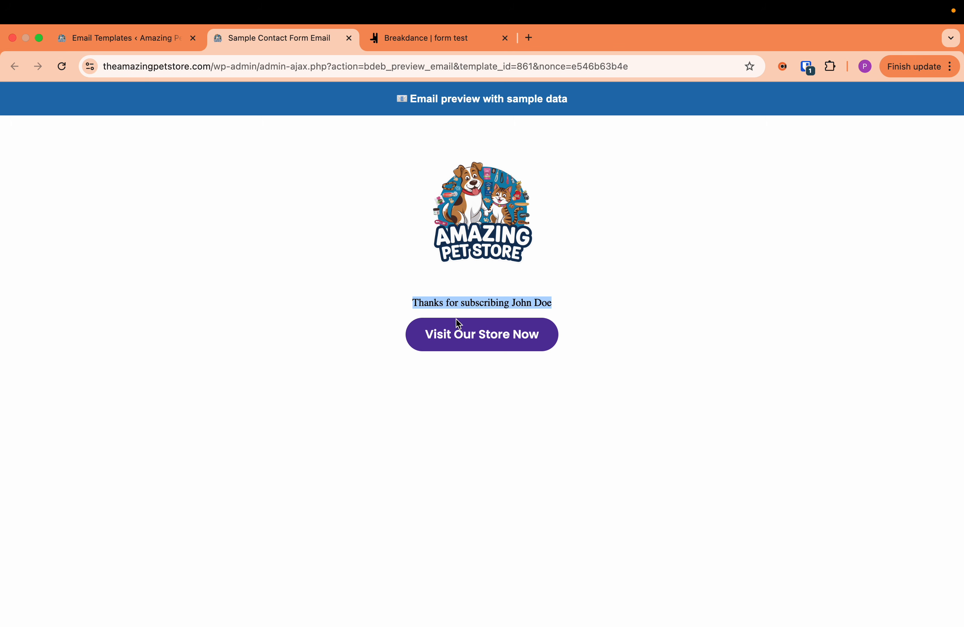
- Examine the font of the thank-you line in the email preview against the button text
left_click(576, 310)
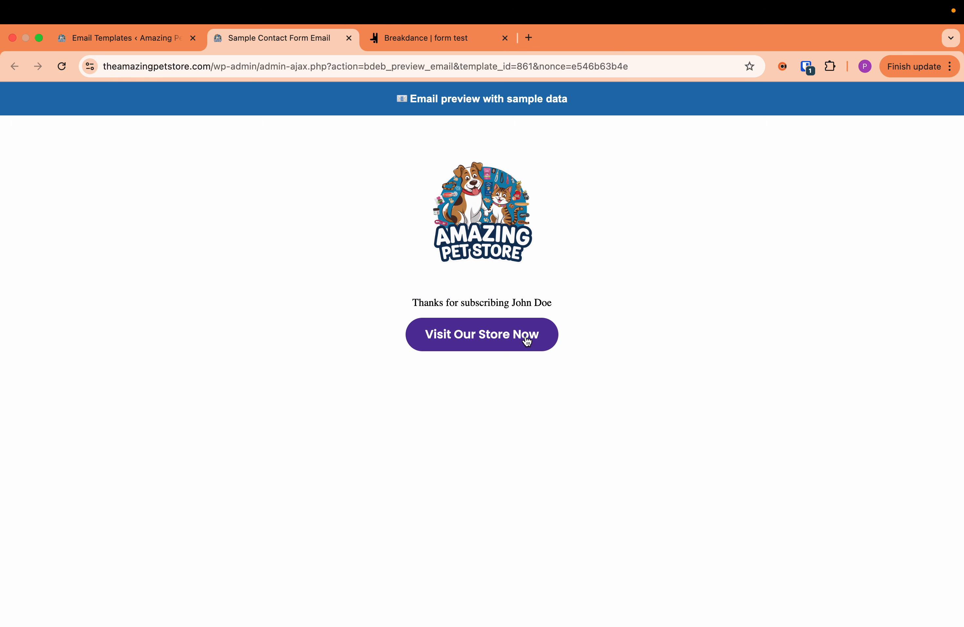
mouse_move(422, 306)
left_mouse_down()
mouse_move(560, 312)
mouse_move(409, 296)
left_mouse_up()
triple_click(542, 306)
left_click(555, 305)
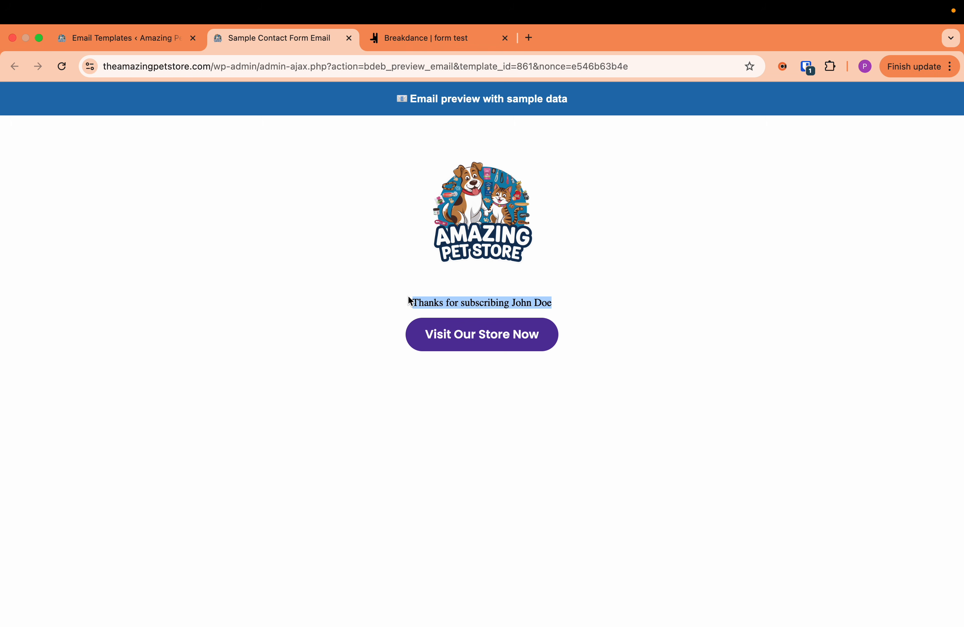
left_click(409, 297)
- Reopen the Sample Contact Form Email template for editing in Breakdance
left_click(148, 45)
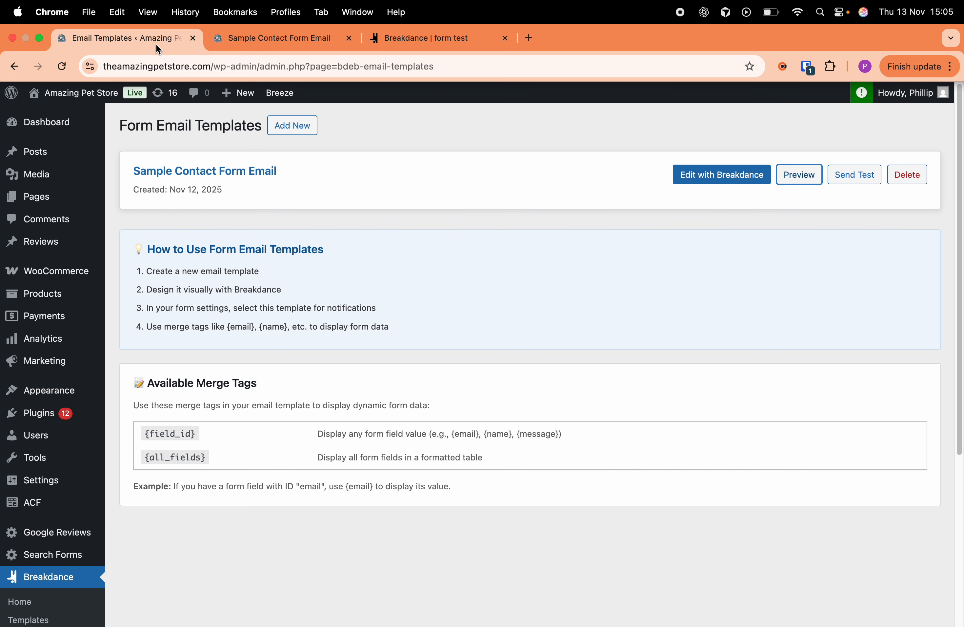
left_click(689, 180)
left_click(403, 30)
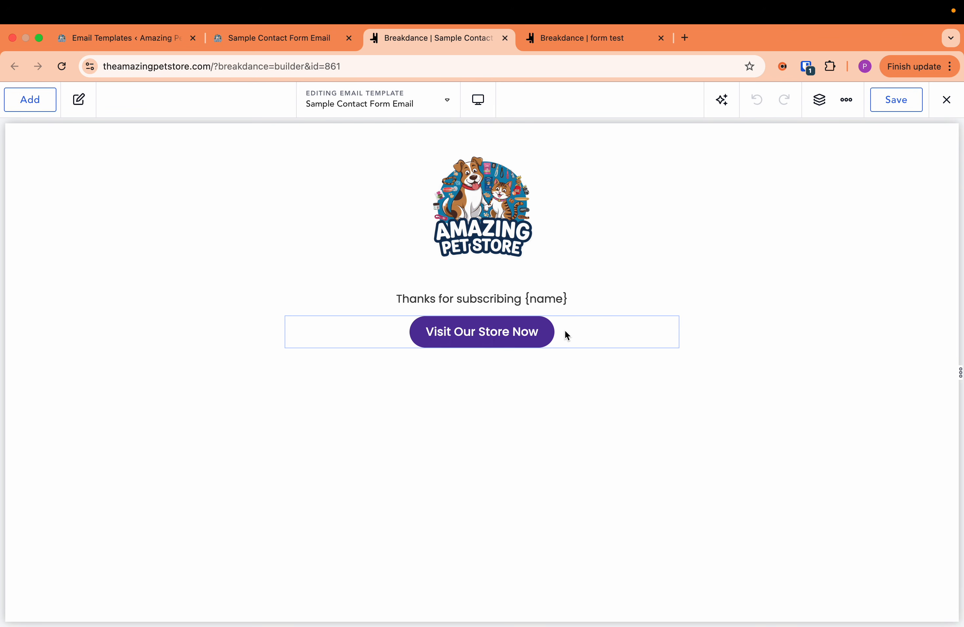
- Set the thank-you text's font family to Poppins and save the email template
left_click(504, 299)
left_click(93, 181)
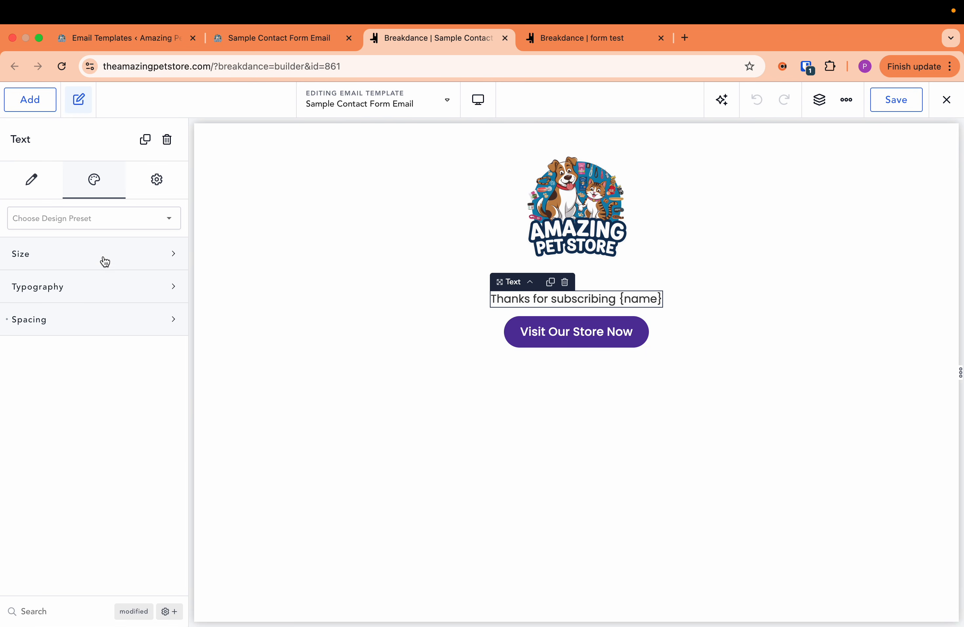
left_click(110, 301)
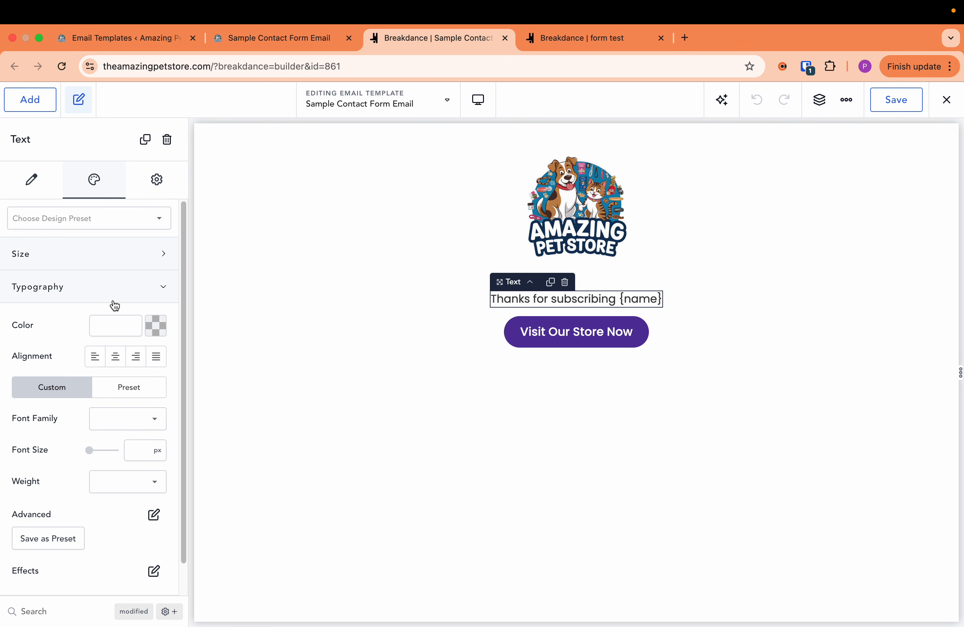
left_click(134, 427)
type("popp")
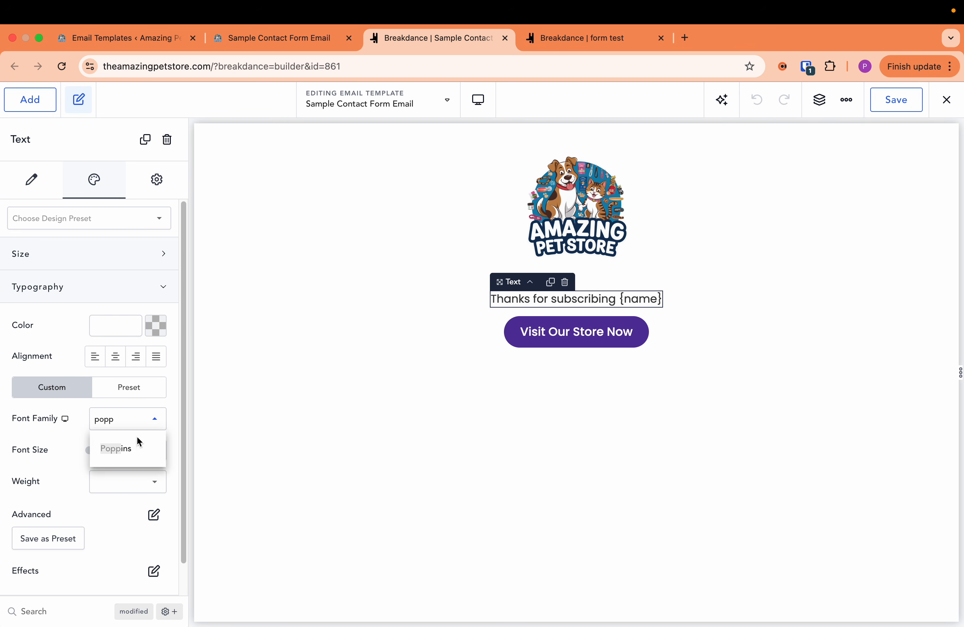
left_click(137, 441)
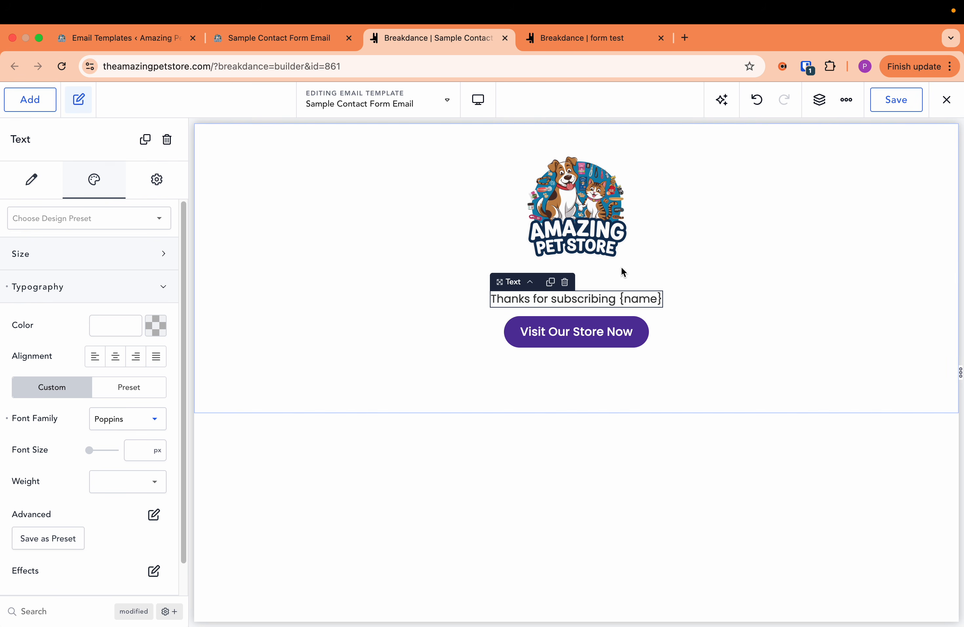
left_click(894, 103)
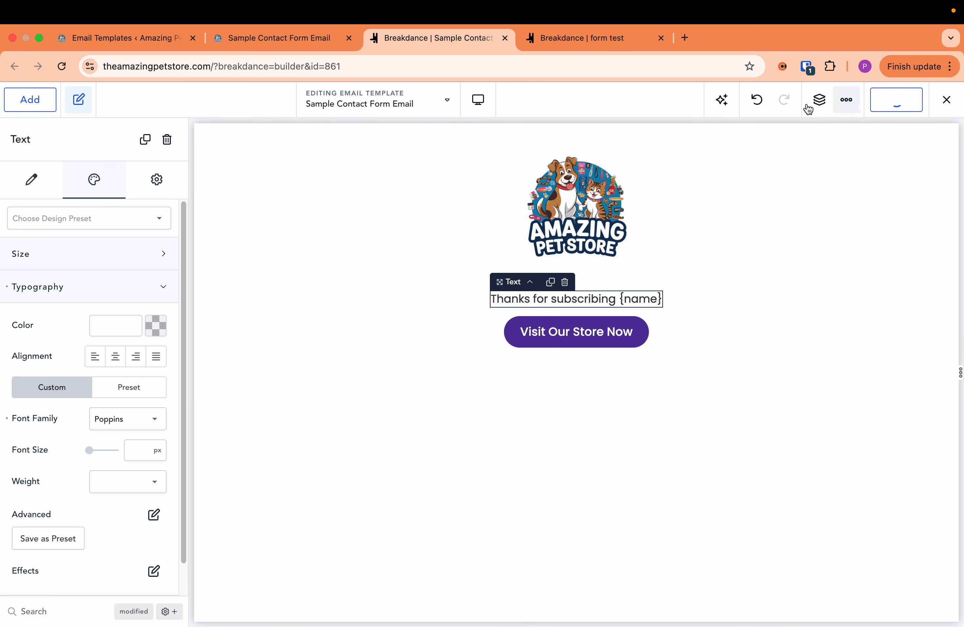
- Preview Sample Contact Form Email again and check the font of the thank-you line
left_click(140, 37)
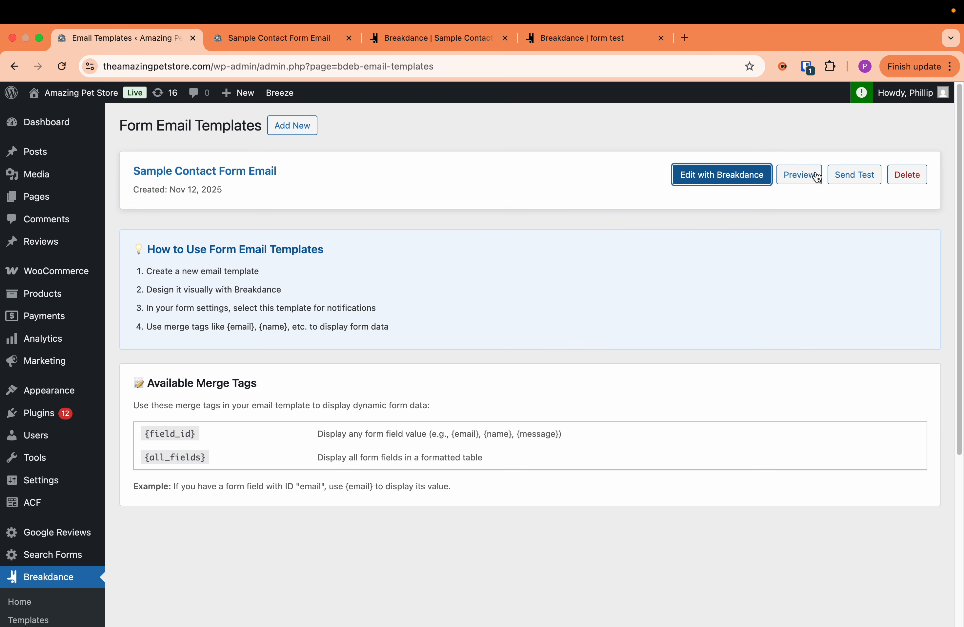
left_click(800, 176)
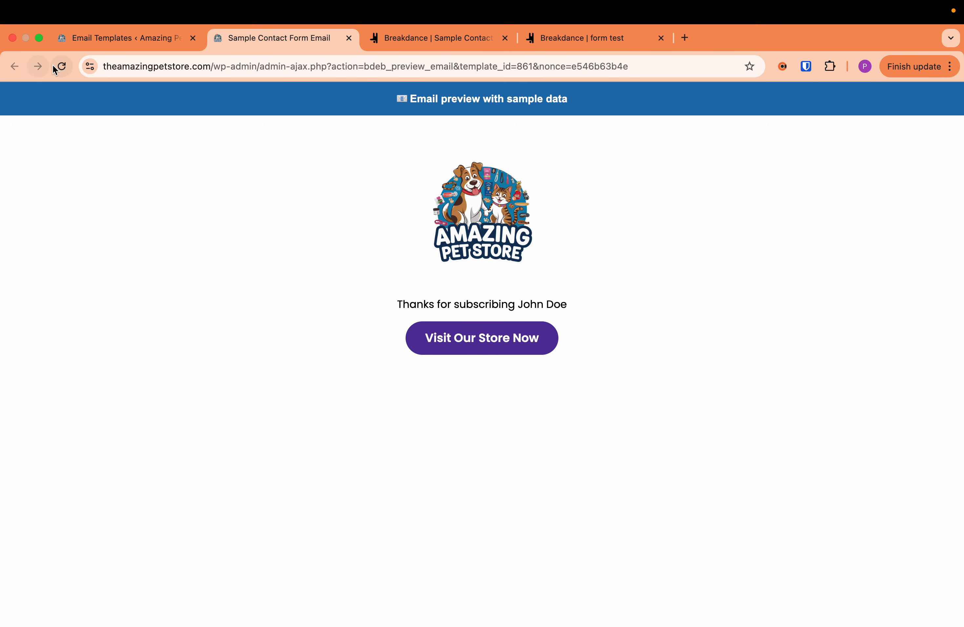
left_click_drag(575, 303, 389, 314)
left_click(400, 303)
- Return to the form test page and delete the extra Name field below Message from the Contact Form
left_click(400, 44)
left_click(585, 38)
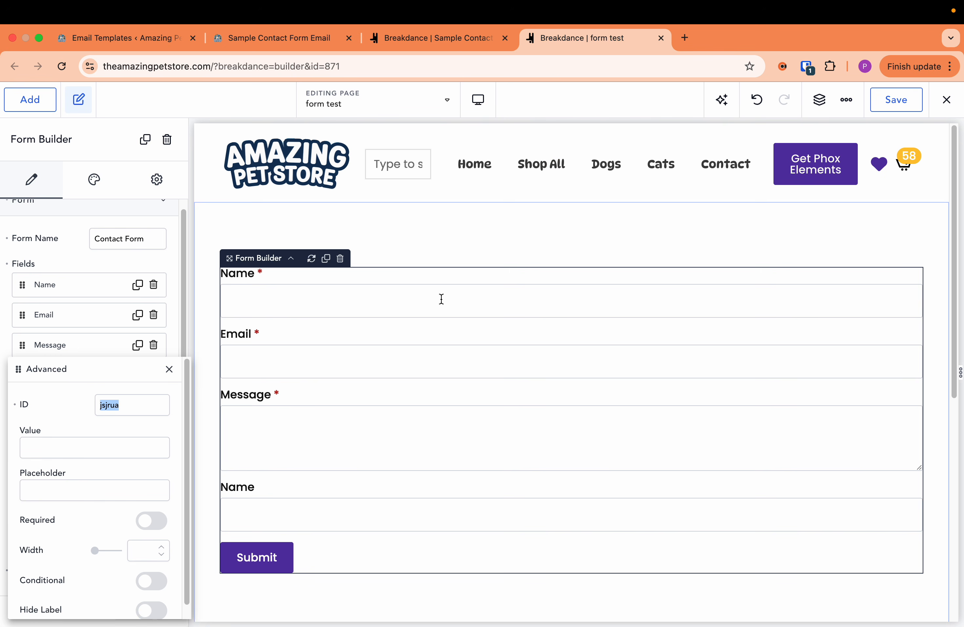
left_click(441, 329)
left_click(159, 382)
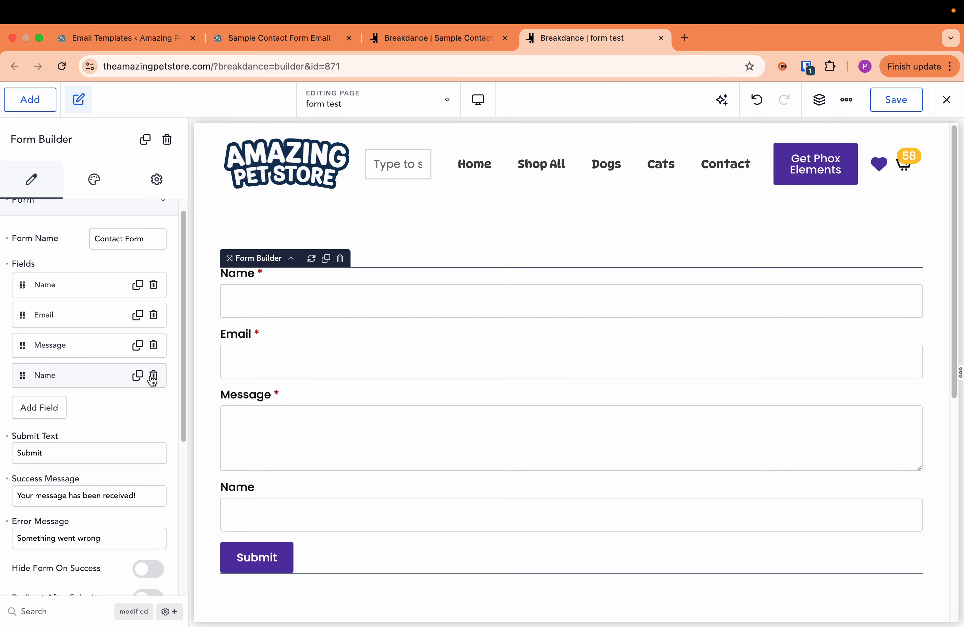
left_click(153, 379)
- Replace the form's Email action after submission with Visual Email, keeping Store Submission
scroll(140, 400, "down", 5)
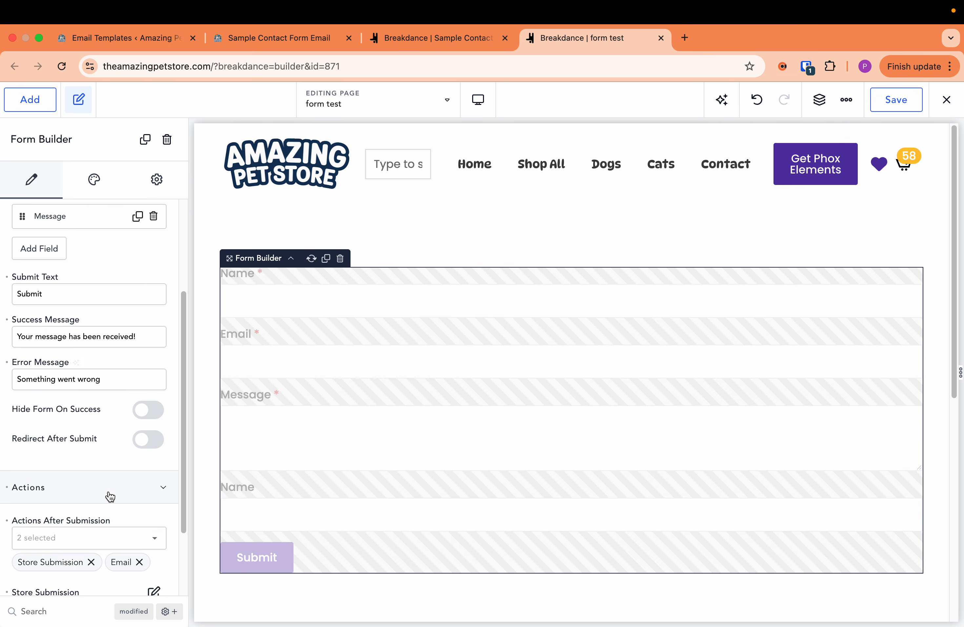
scroll(108, 493, "down", 3)
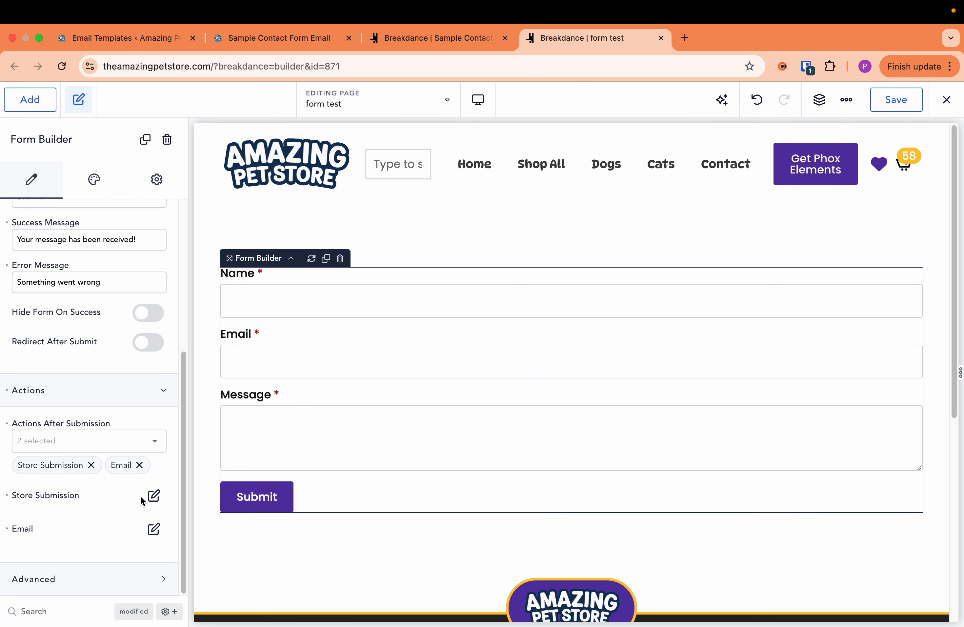
left_click(139, 465)
left_click(139, 475)
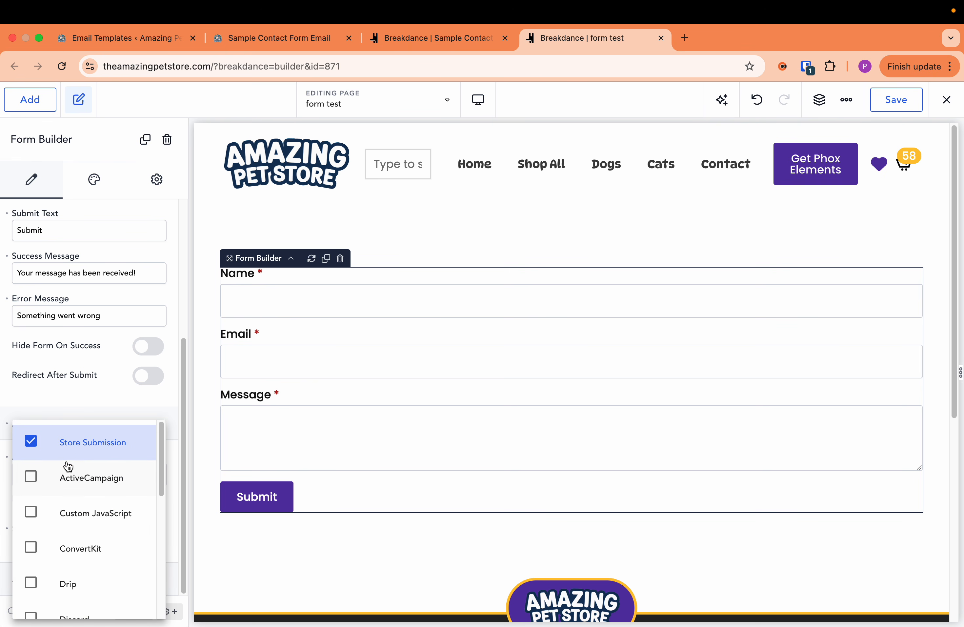
scroll(67, 464, "down", 5)
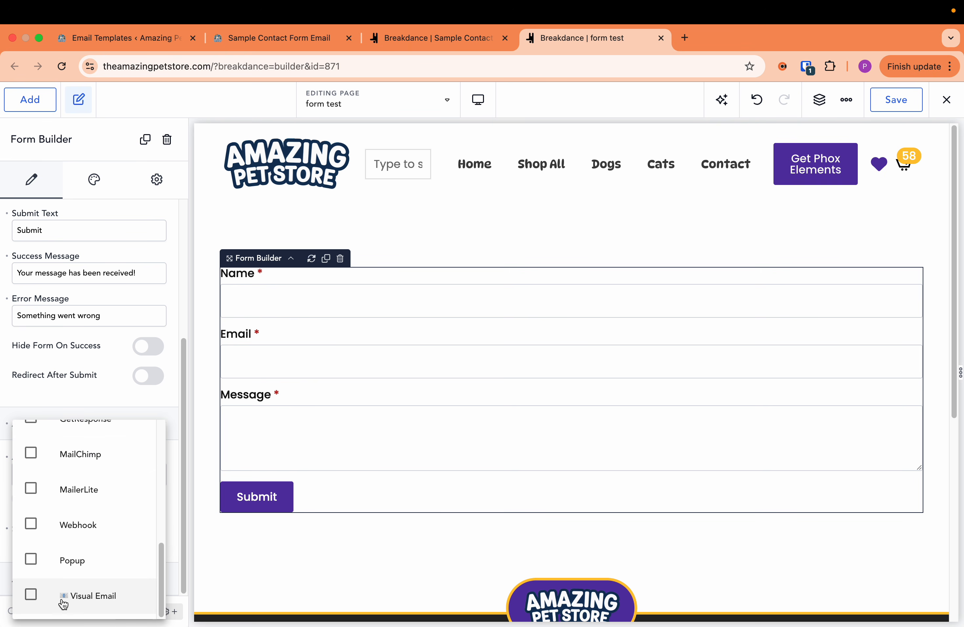
left_click(36, 600)
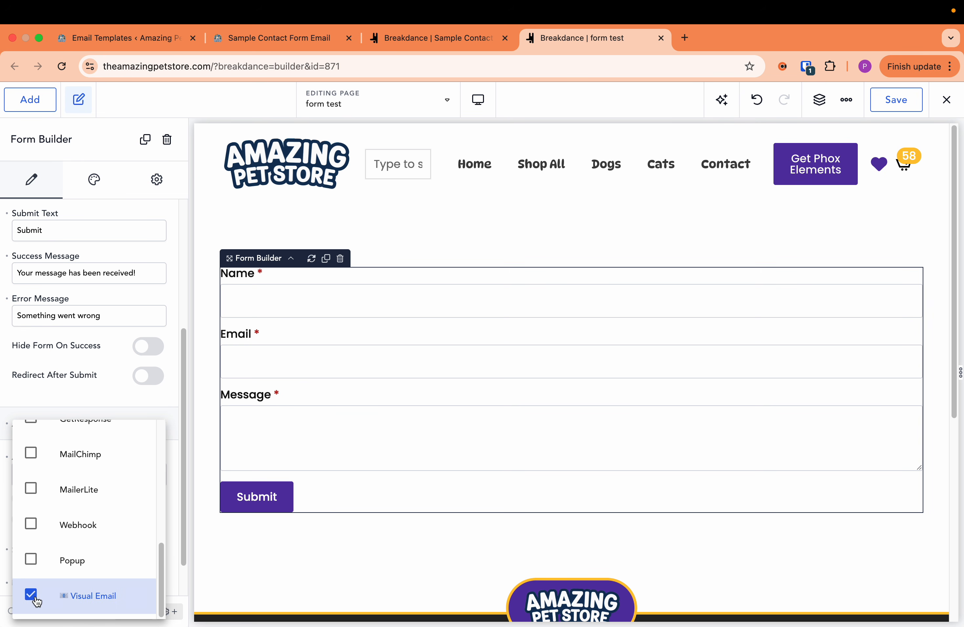
left_click(170, 461)
- Select Sample Contact Form Email as the template for the Visual Email message and review its remaining settings
scroll(143, 550, "down", 2)
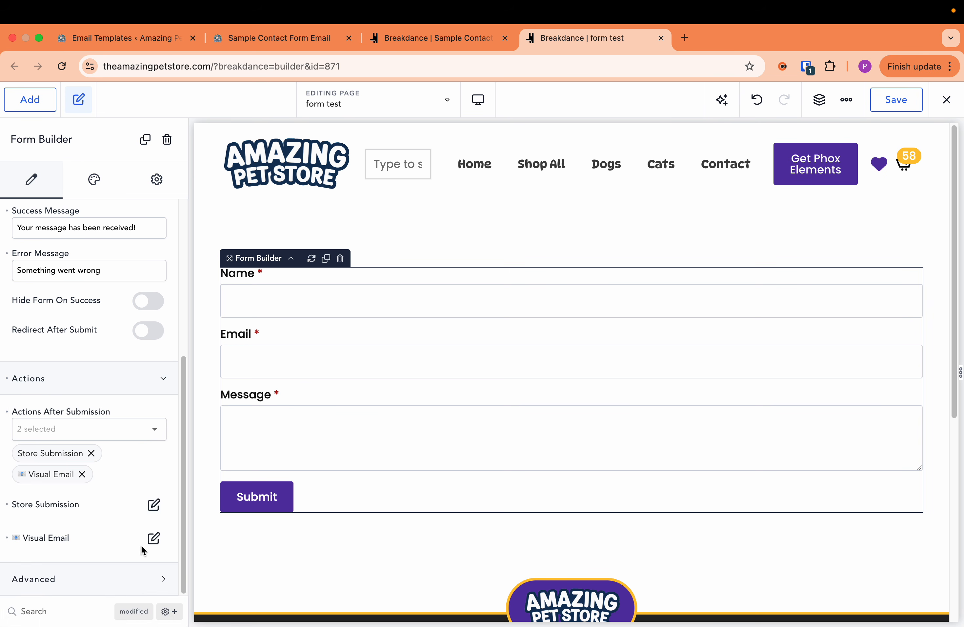
left_click(153, 538)
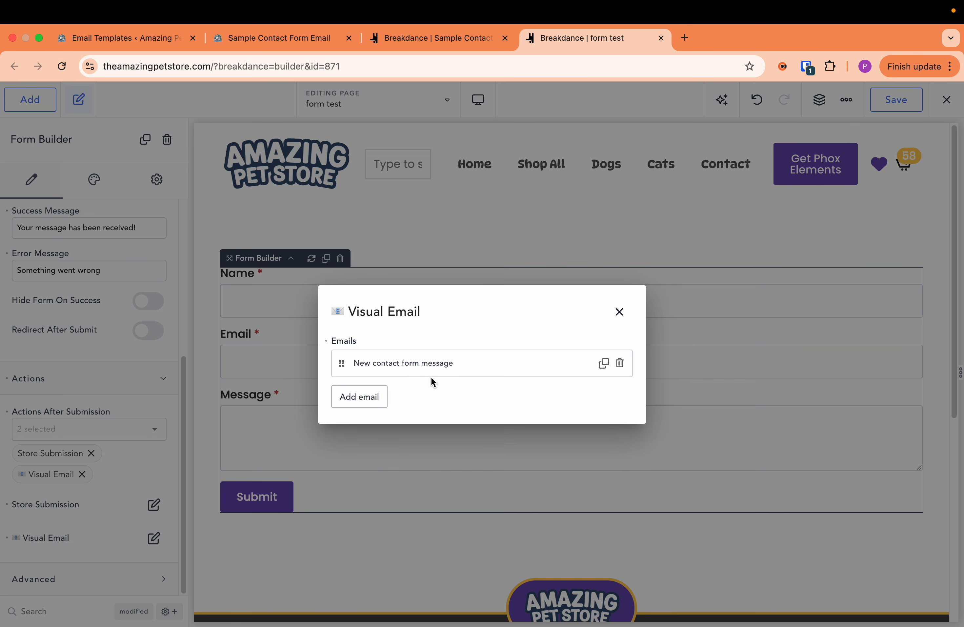
left_click(432, 369)
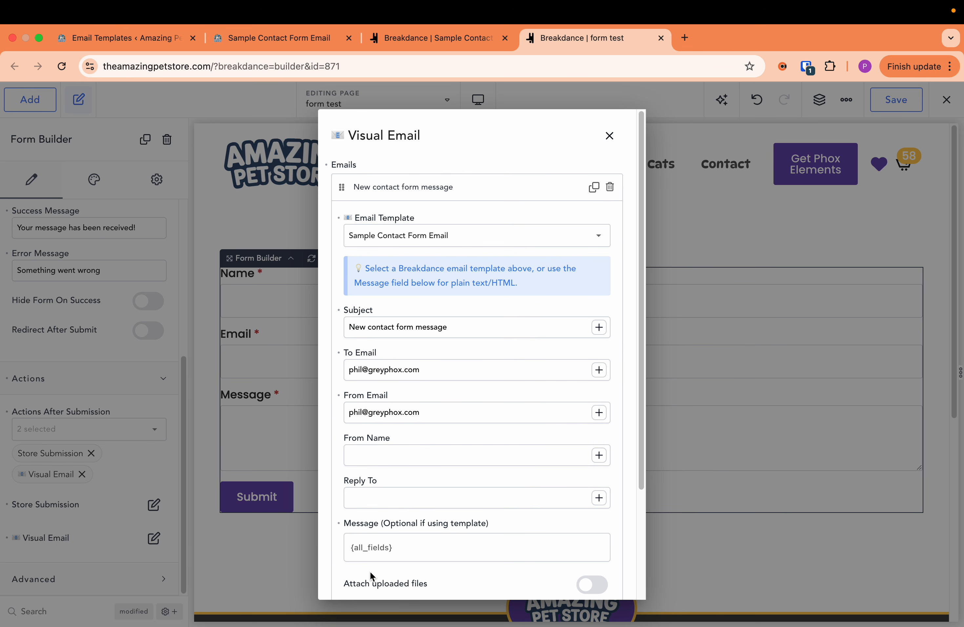
left_click(387, 237)
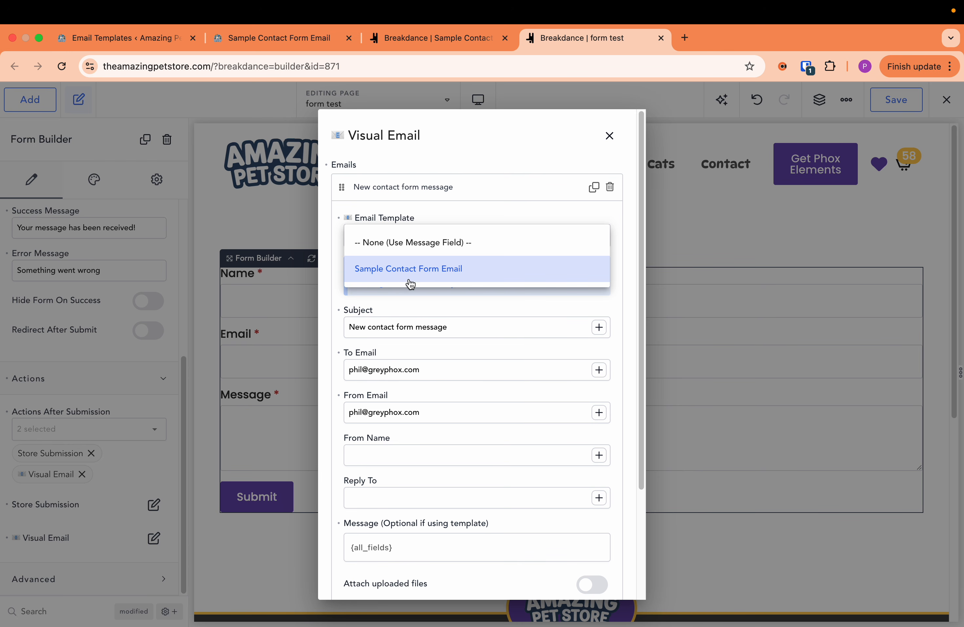
left_click(438, 280)
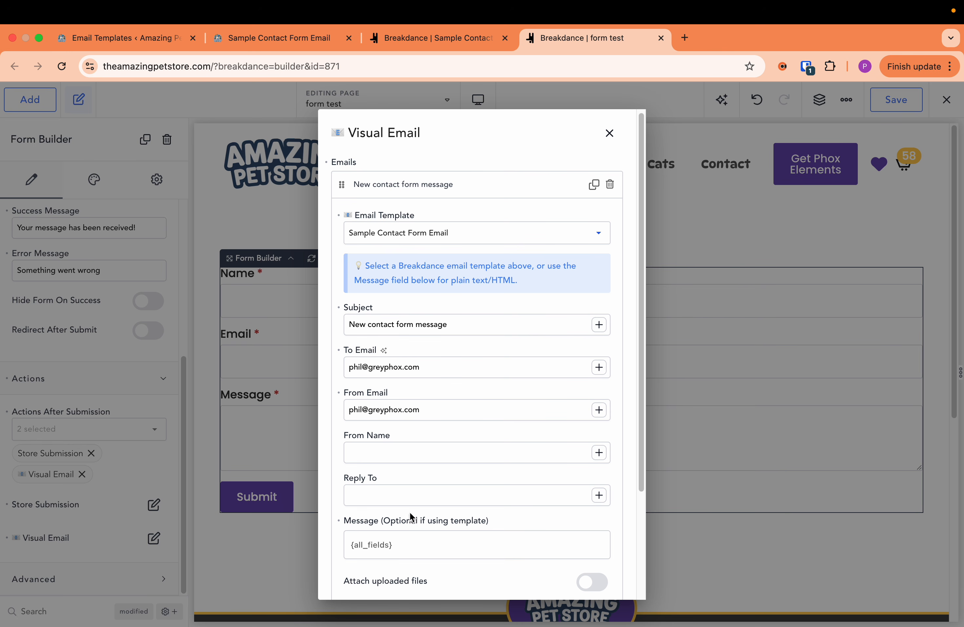
scroll(475, 431, "down", 3)
scroll(474, 420, "up", 3)
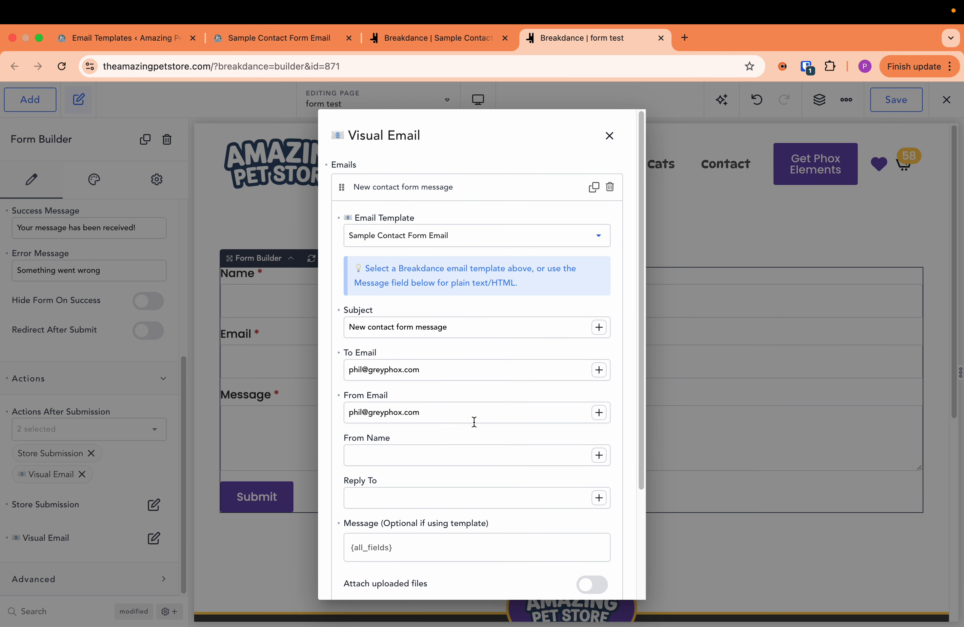
left_click(606, 141)
- Save the form test page and look at the email preview before returning to the form
left_click(895, 100)
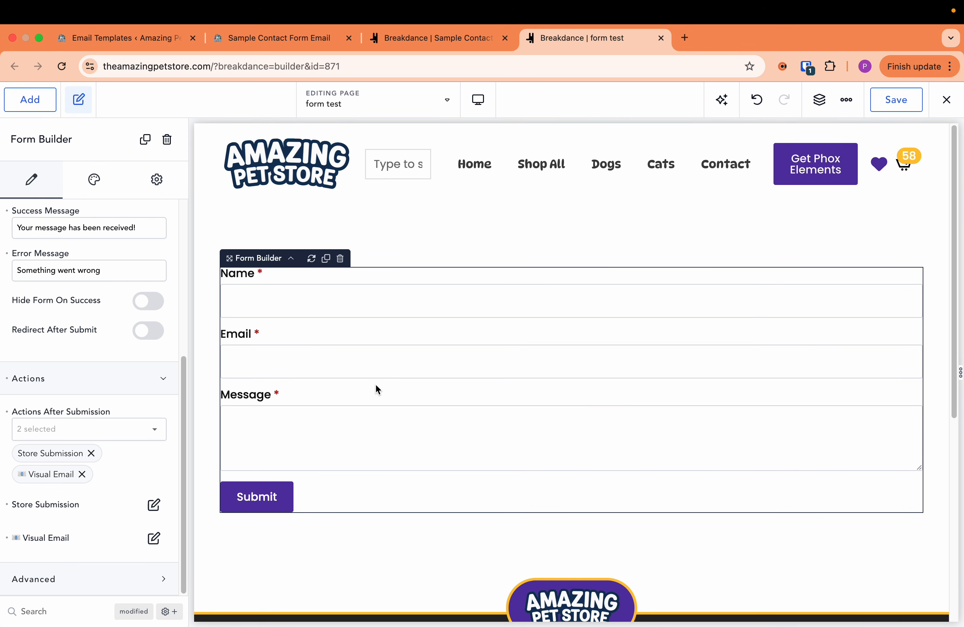
left_click(248, 43)
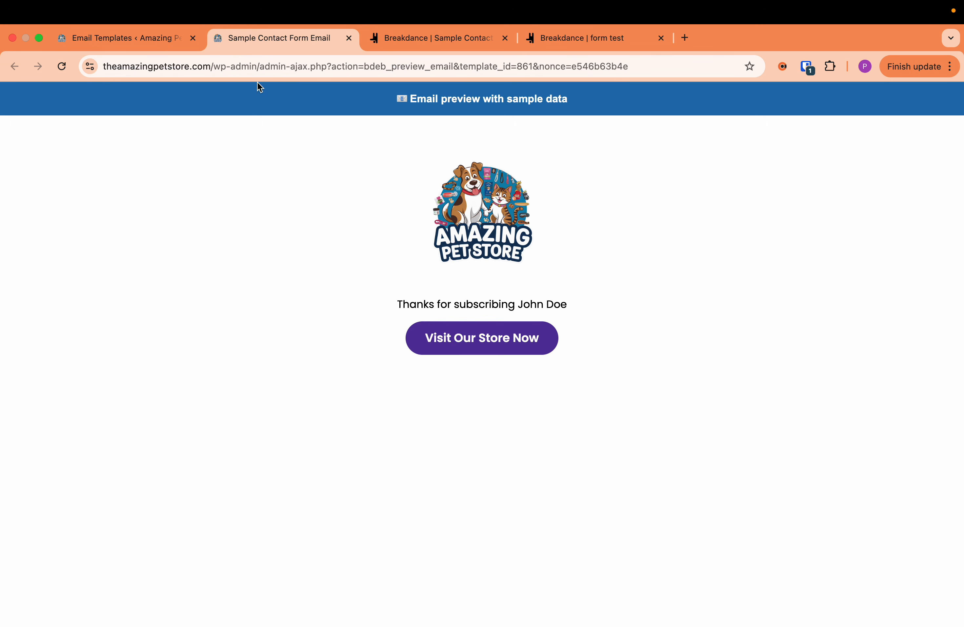
left_click(574, 39)
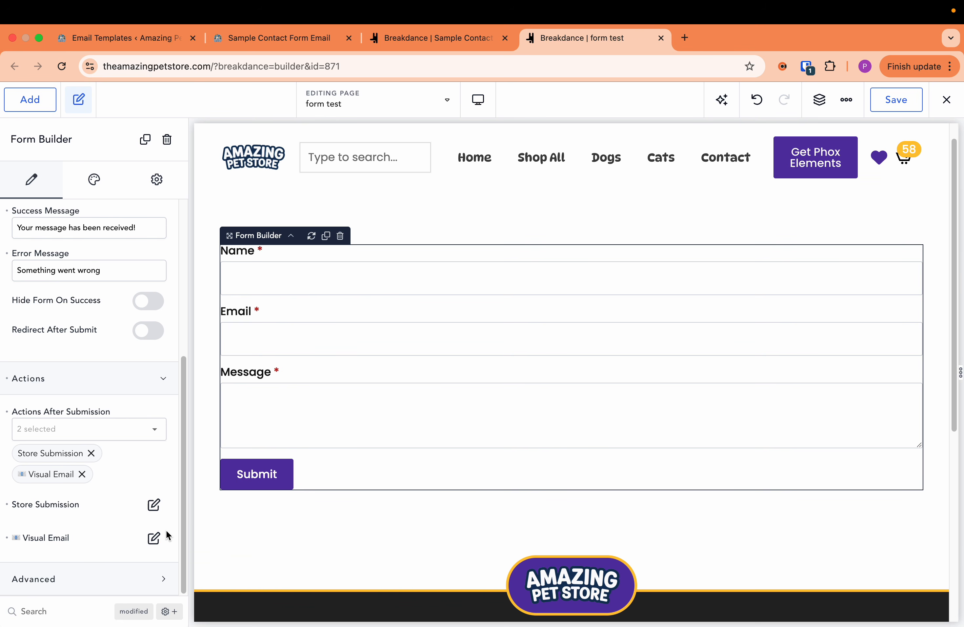
- Add a second email to the Visual Email action, check its template choices, and delete that email again
left_click(155, 545)
left_click(408, 197)
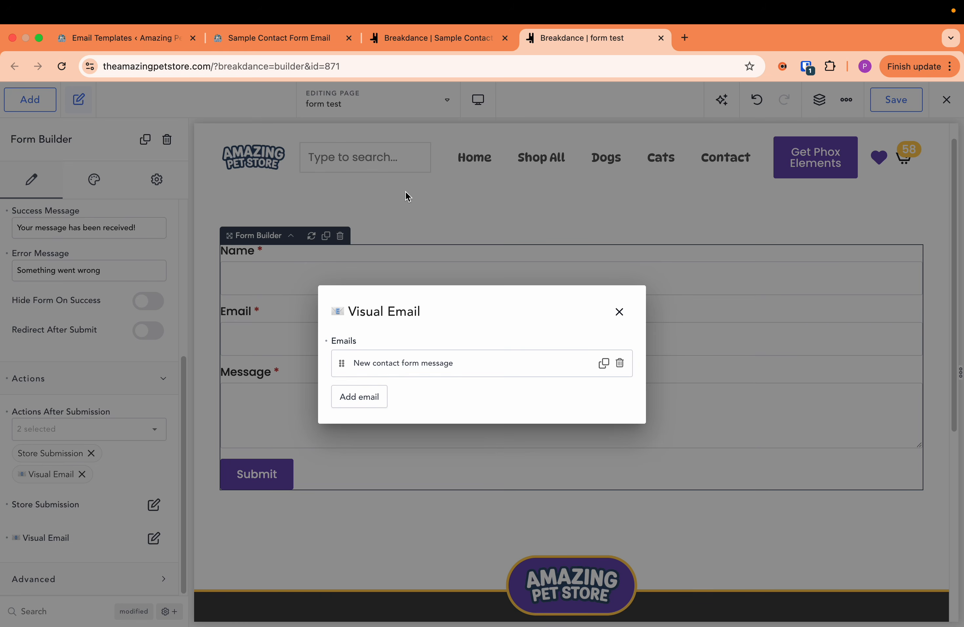
left_click(381, 393)
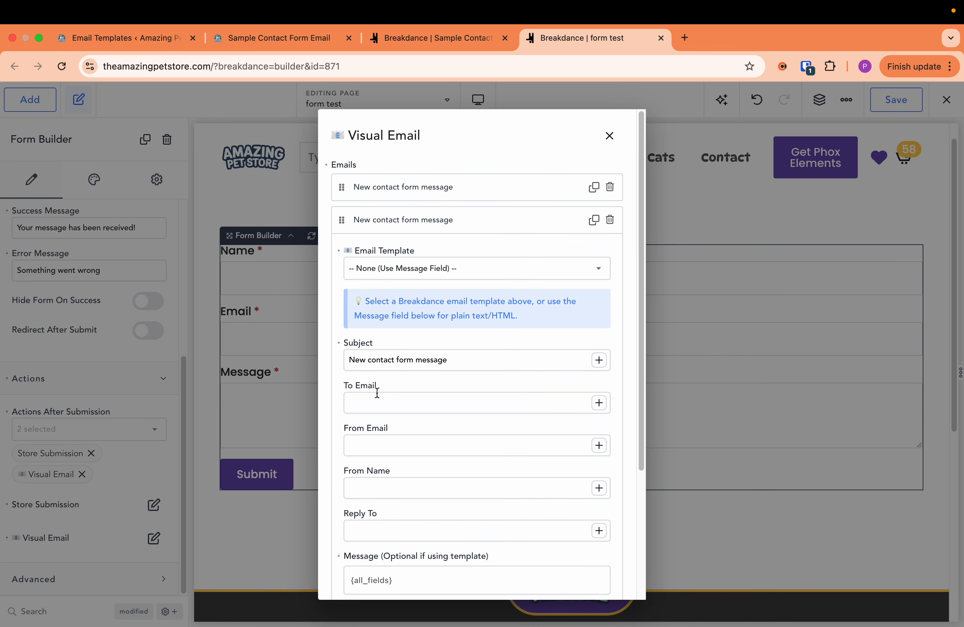
left_click(426, 269)
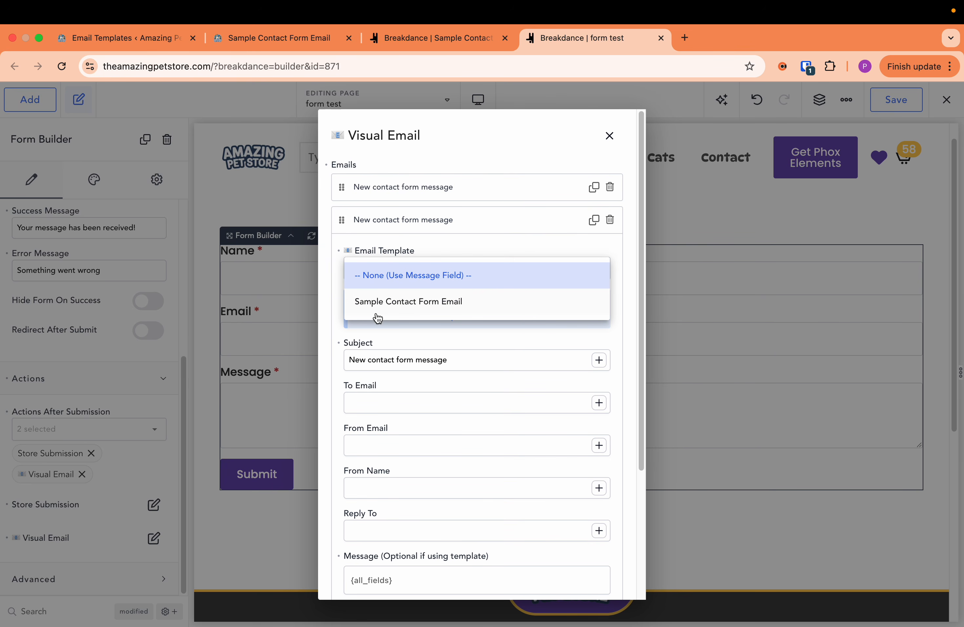
left_click(484, 266)
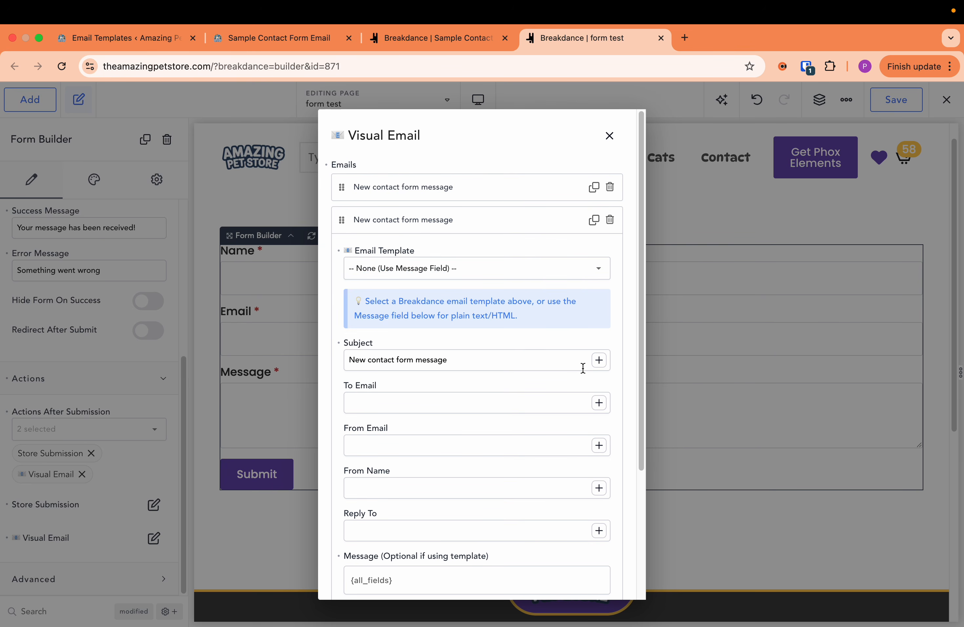
left_click(403, 269)
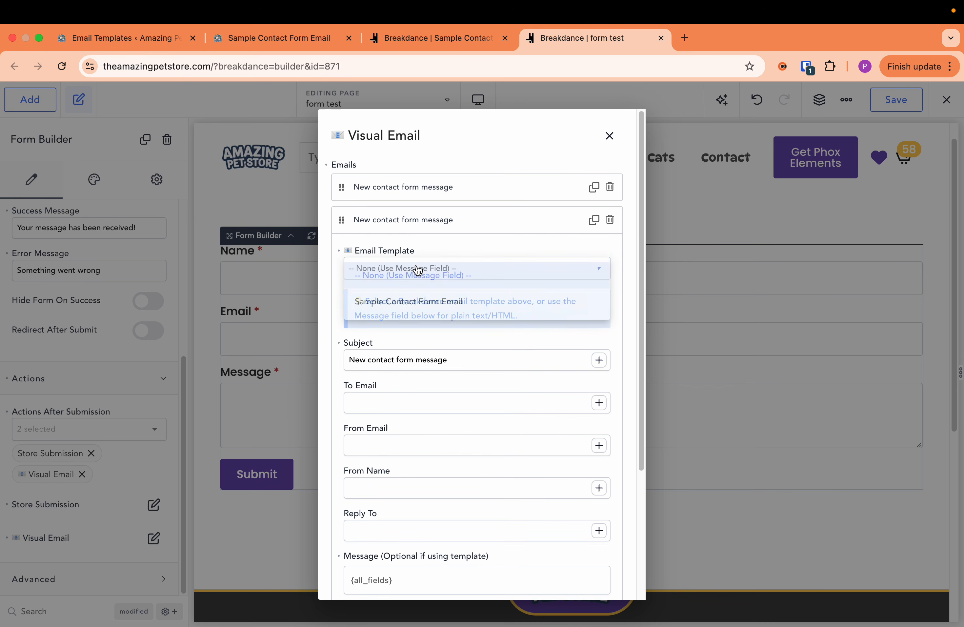
left_click(563, 249)
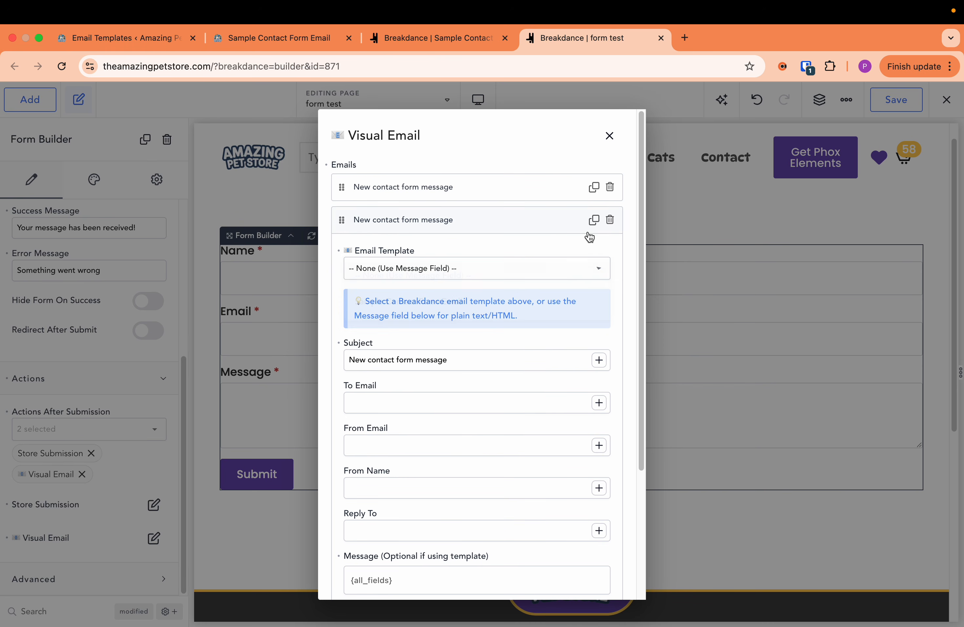
left_click(609, 226)
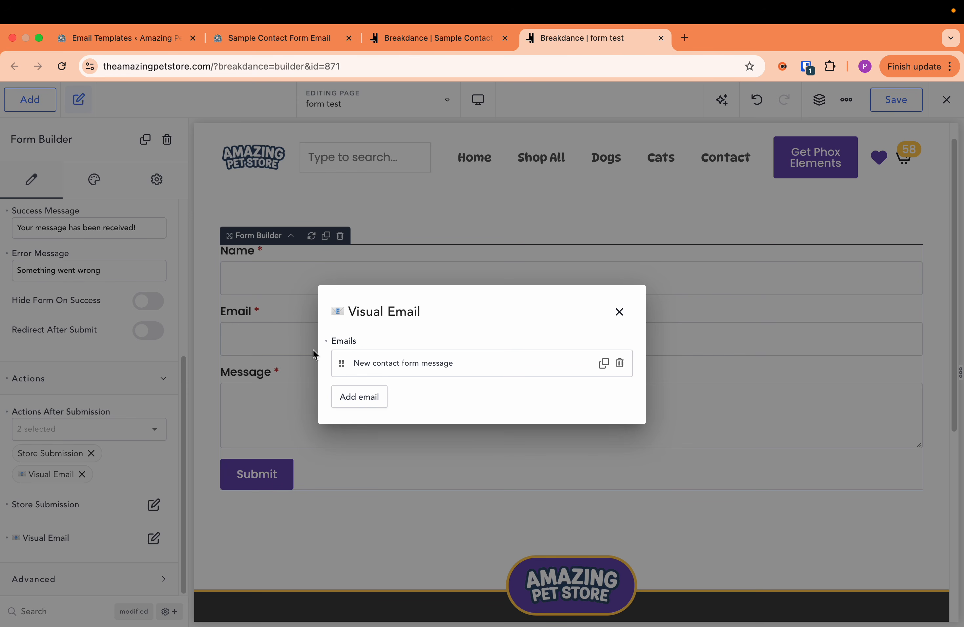
- Return to the Form Email Templates list
left_click(110, 47)
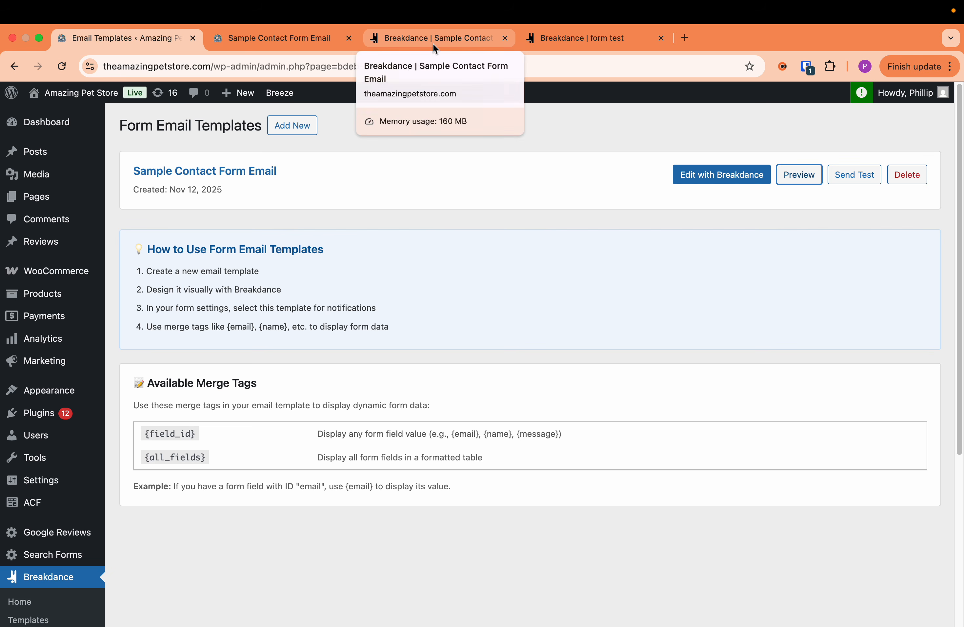
- Look over the Sample Contact Form Email preview and the same template's name text and section in the Breakdance builder
left_click(246, 43)
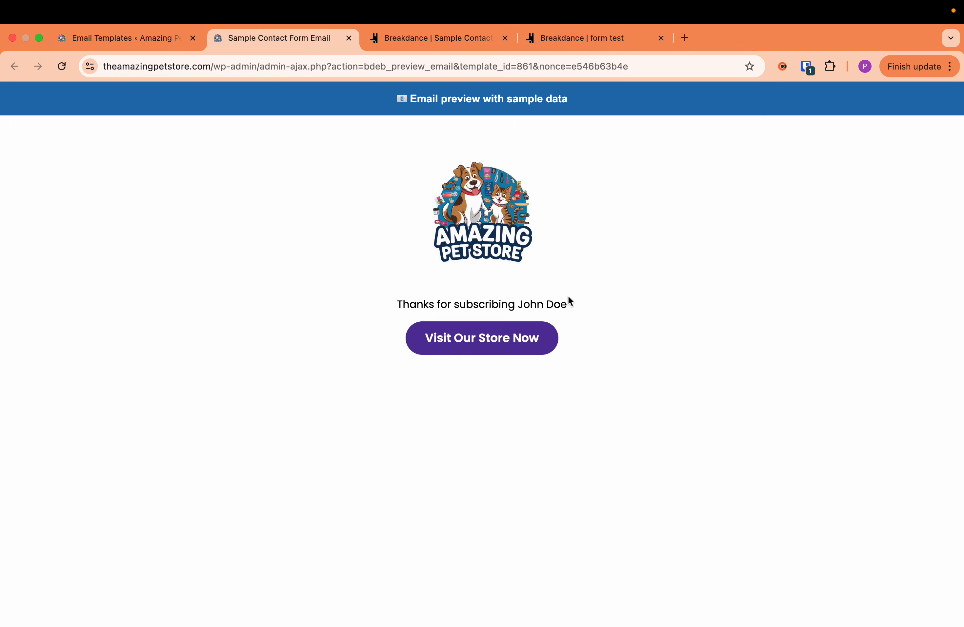
left_click(138, 41)
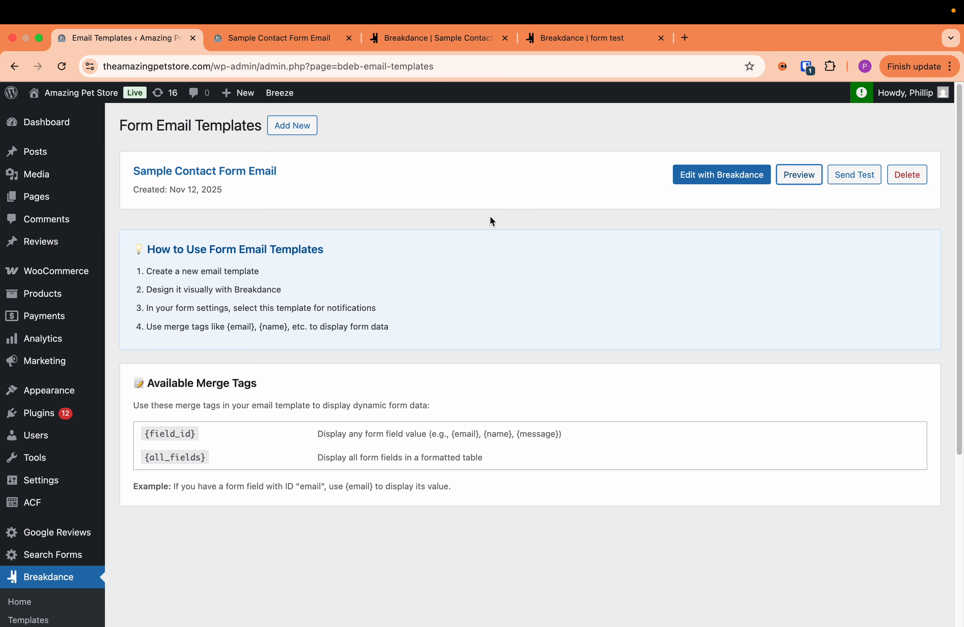
left_click(404, 40)
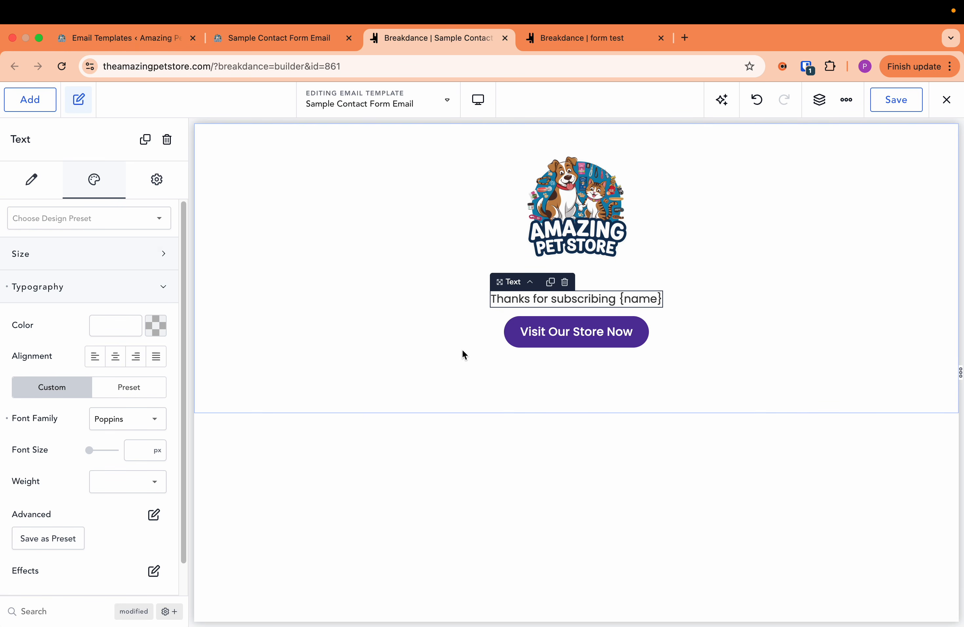
left_click(546, 404)
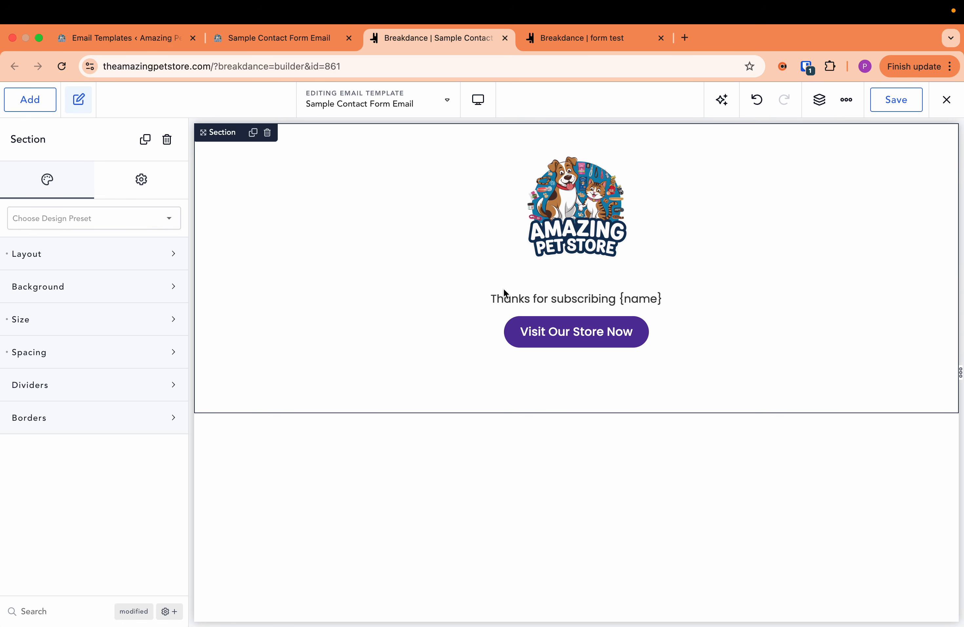
left_click(538, 300)
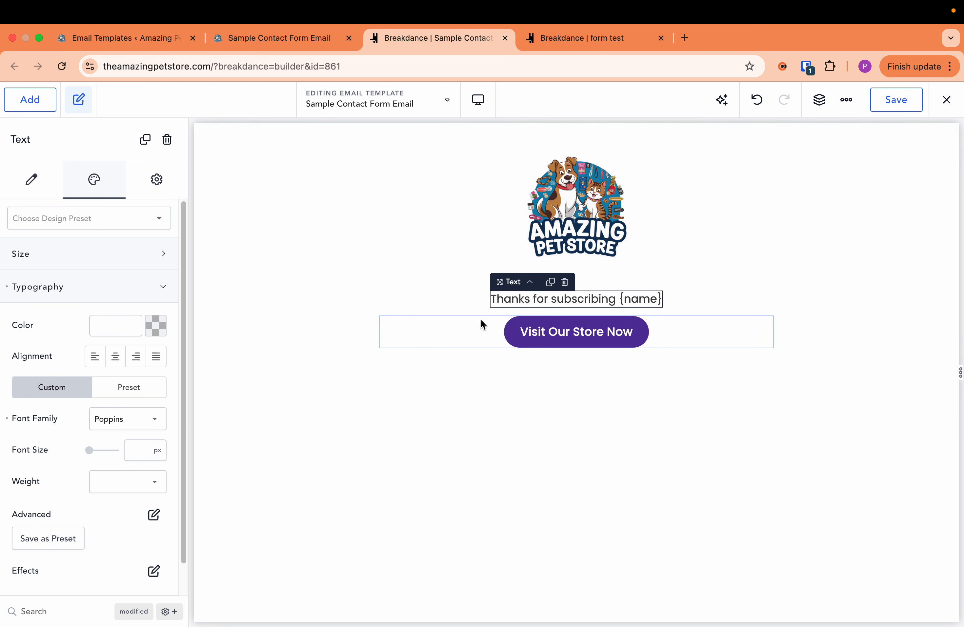
left_click(467, 301)
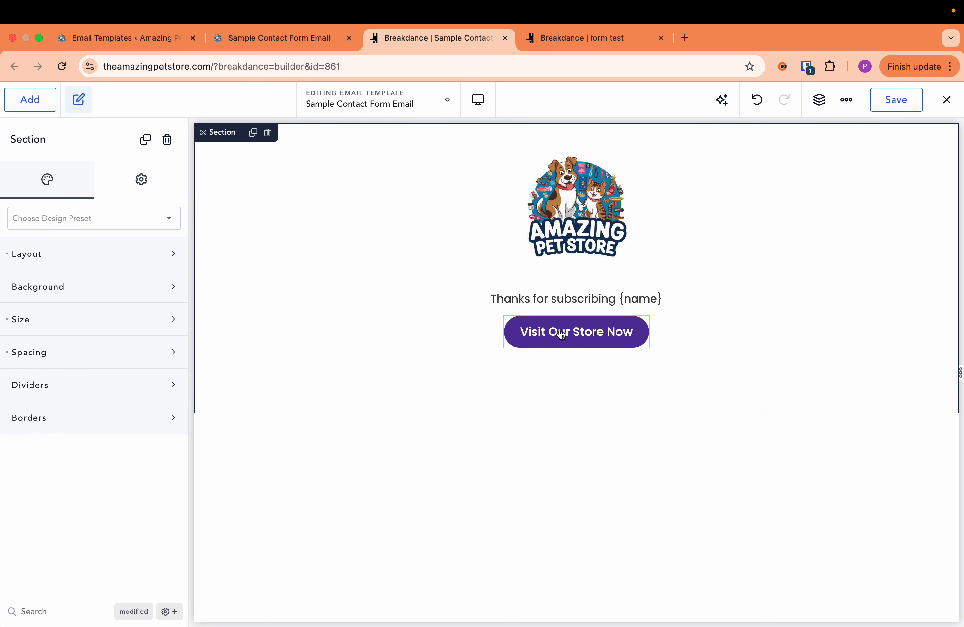
- Go to the WooCommerce email templates and open the proce template's edit page
left_click(123, 41)
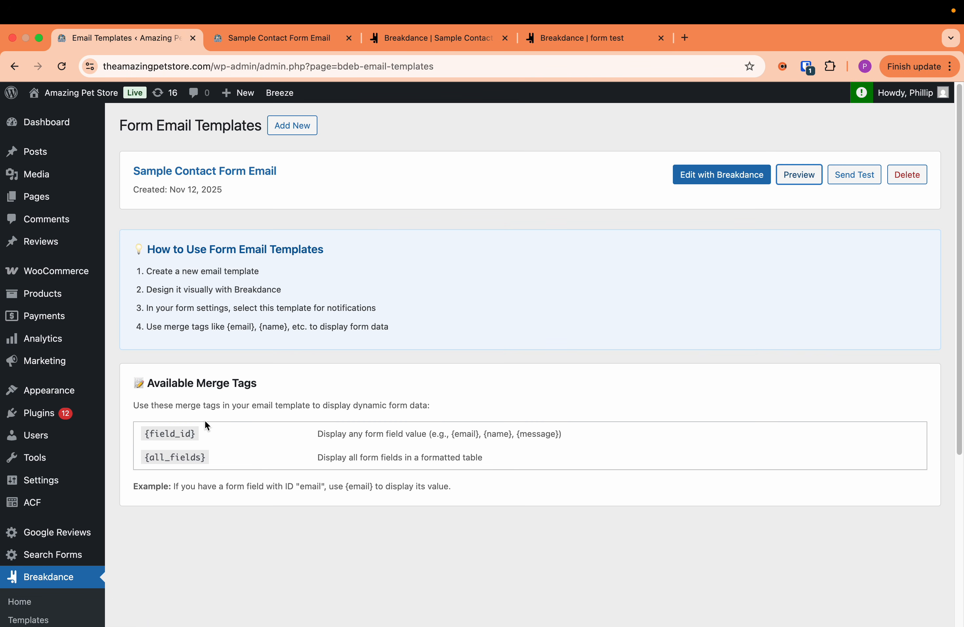
scroll(215, 424, "down", 6)
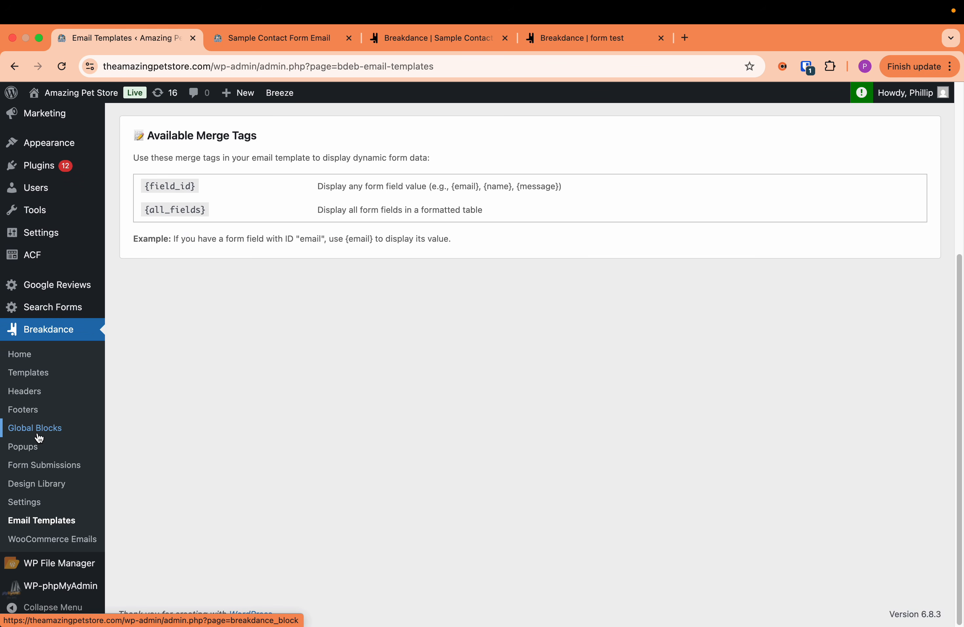
left_click(68, 548)
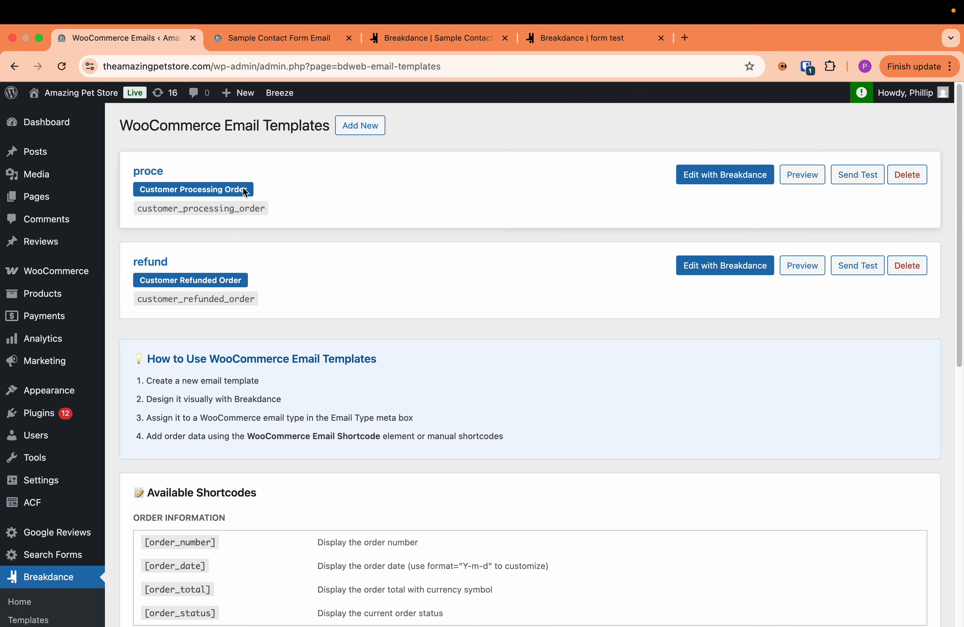
left_click(137, 179)
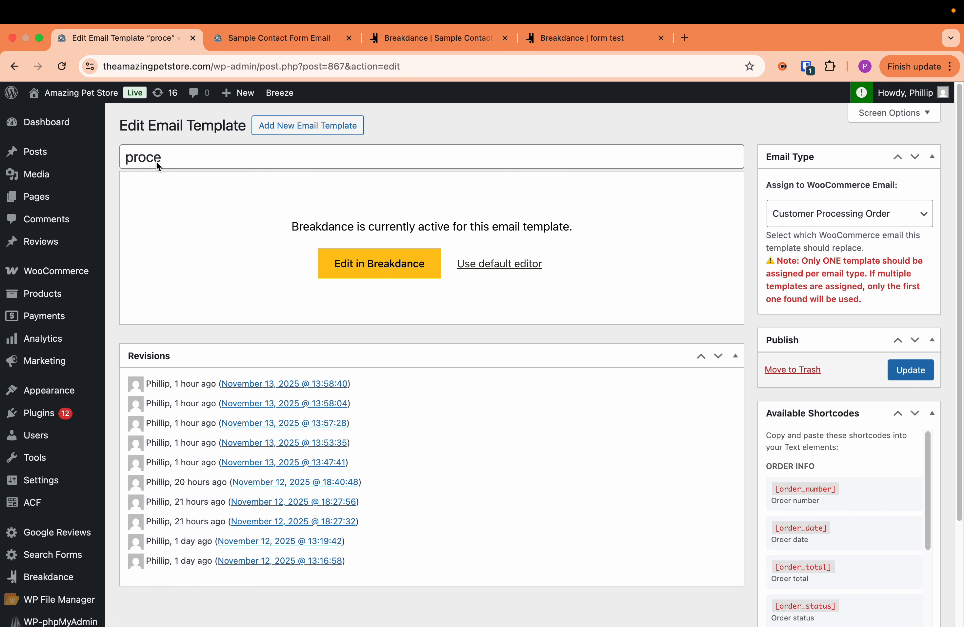
left_click_drag(158, 165, 106, 151)
- Try assigning the proce template to Customer Refunded Order and set the email type back to Customer Processing Order
left_click(804, 213)
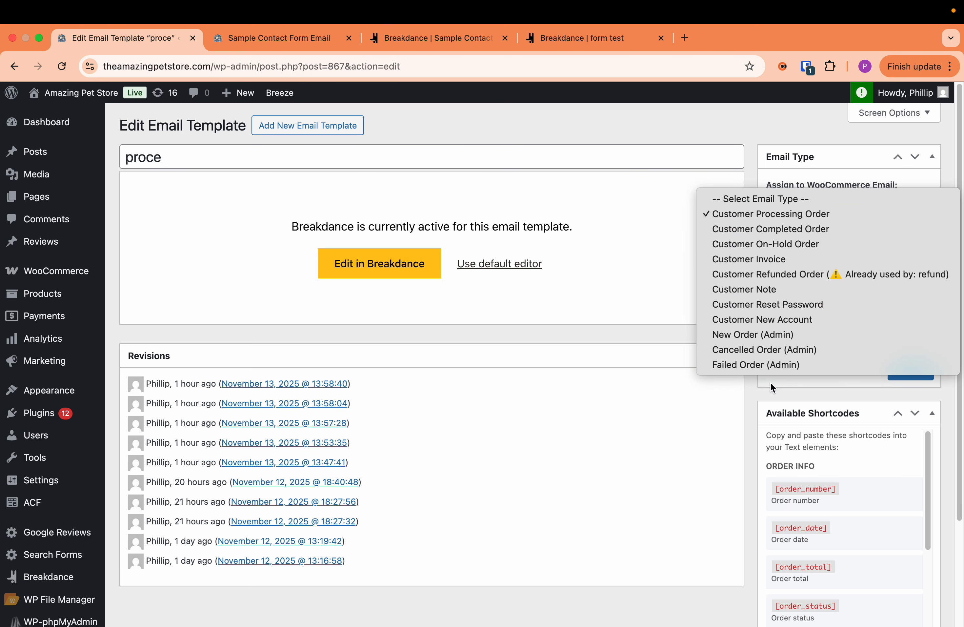
left_click(748, 220)
left_click(862, 223)
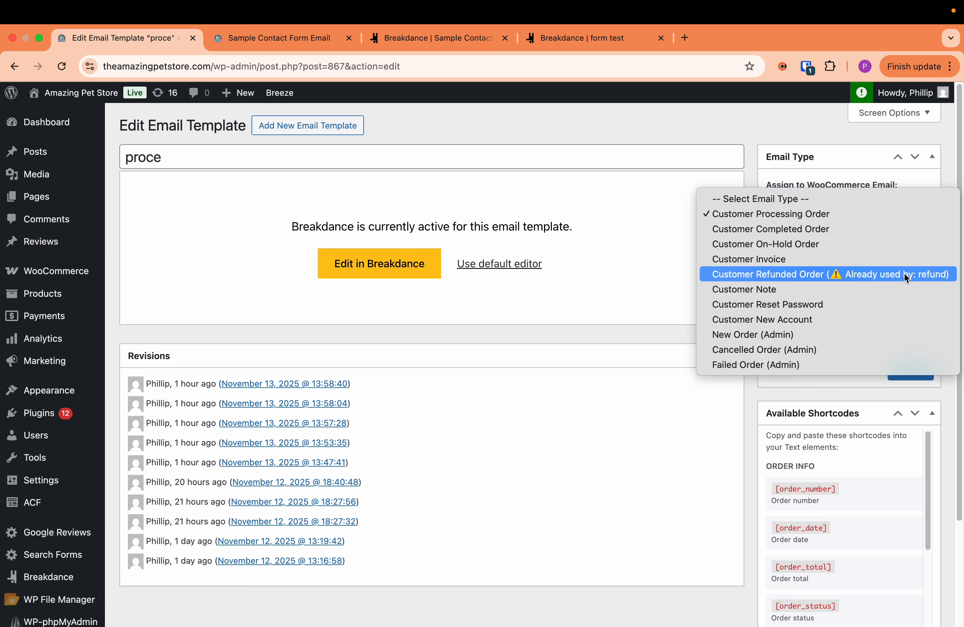
left_click(752, 276)
left_click(852, 218)
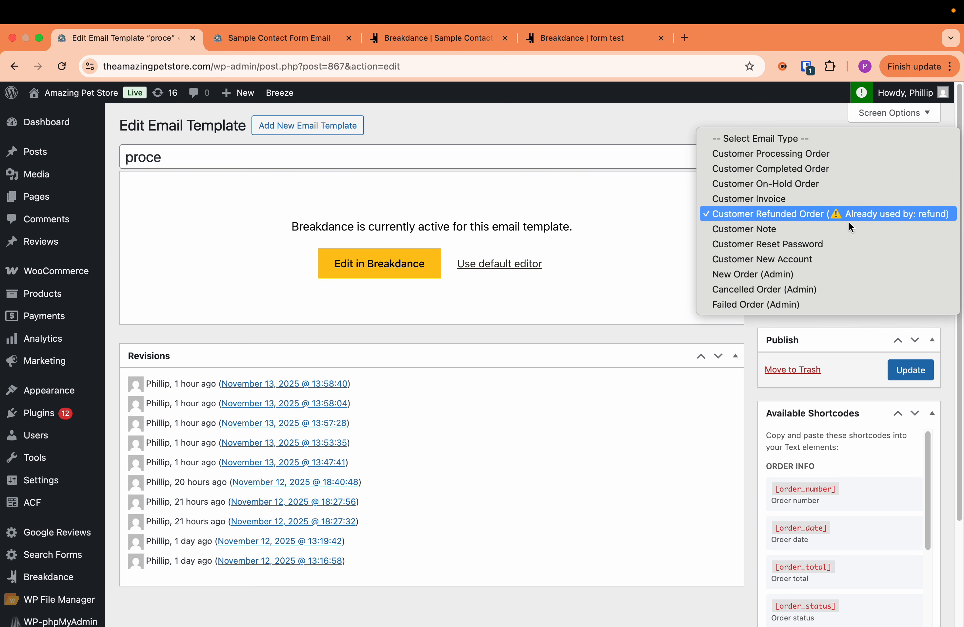
left_click(760, 155)
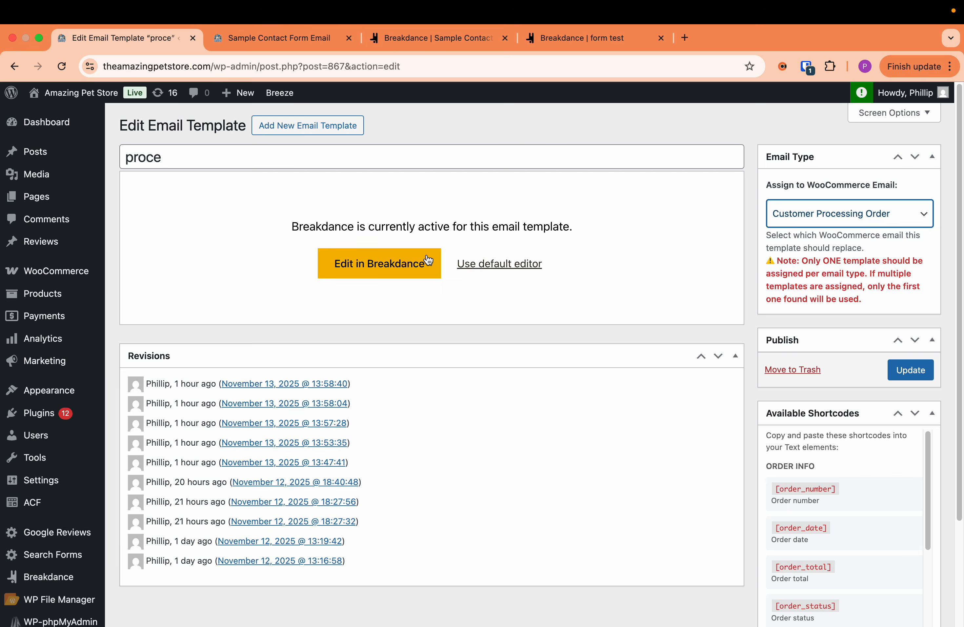
- Examine the available order, customer, address, table and link shortcodes for the proce template
scroll(796, 459, "down", 5)
scroll(802, 468, "up", 5)
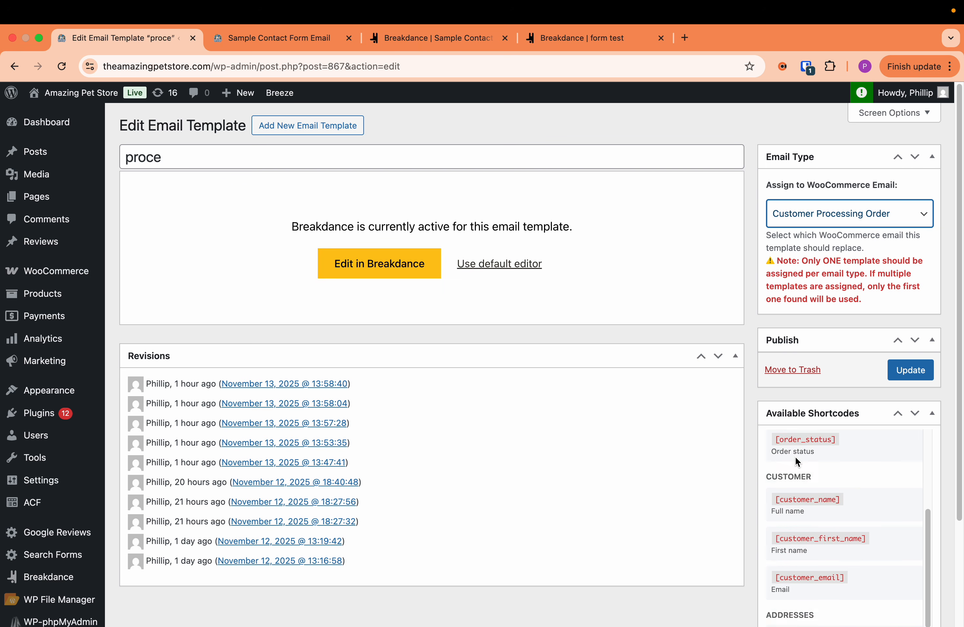
scroll(792, 516, "down", 1)
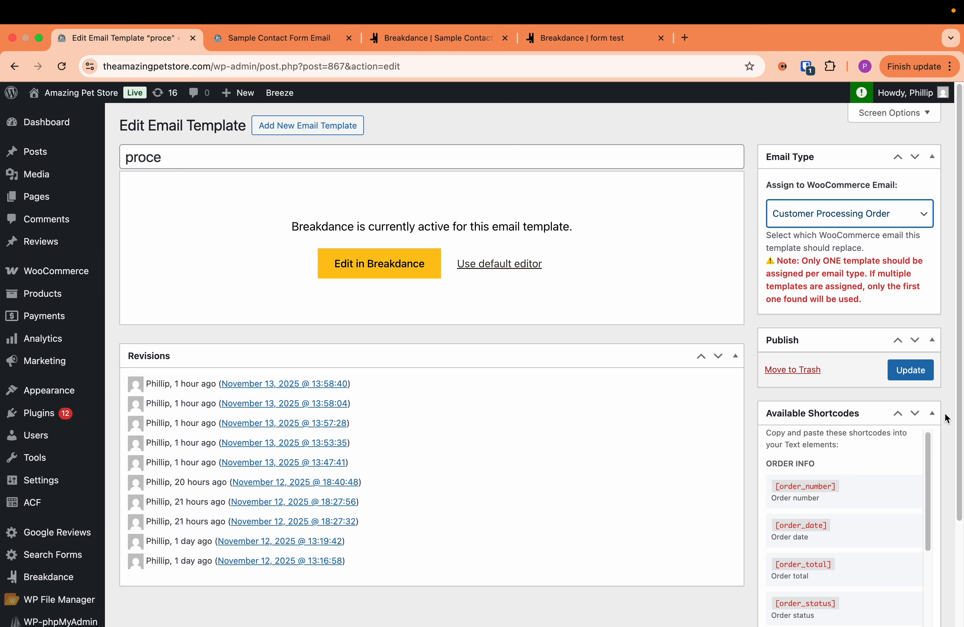
scroll(960, 395, "down", 3)
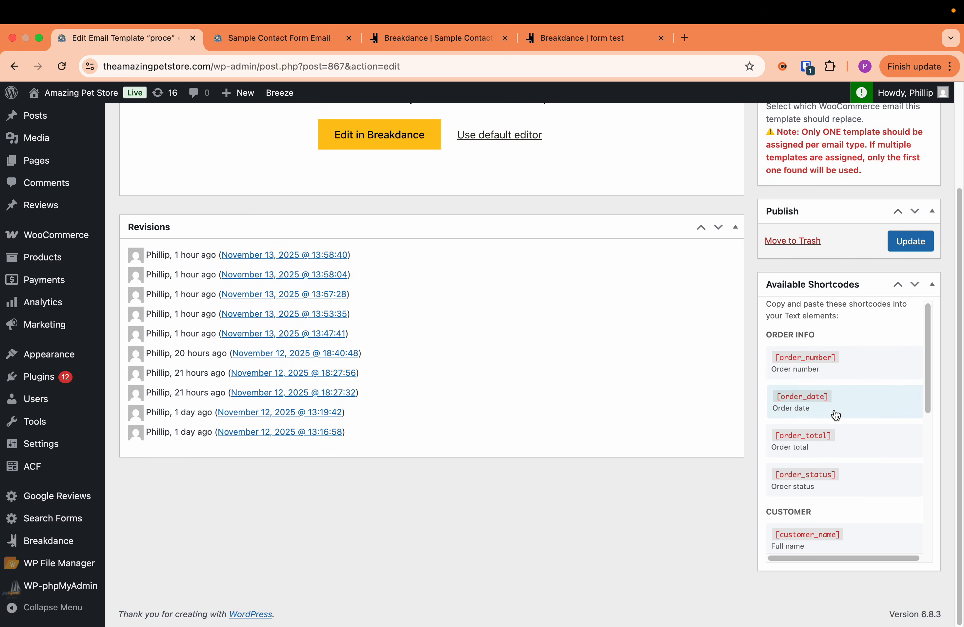
scroll(832, 434, "down", 1)
scroll(812, 493, "down", 5)
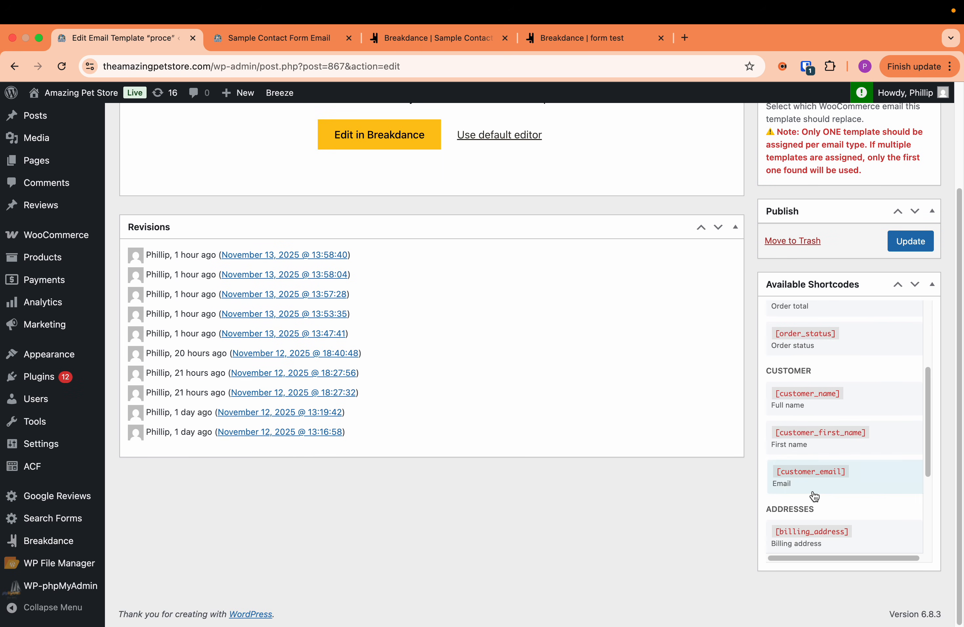
scroll(810, 484, "down", 3)
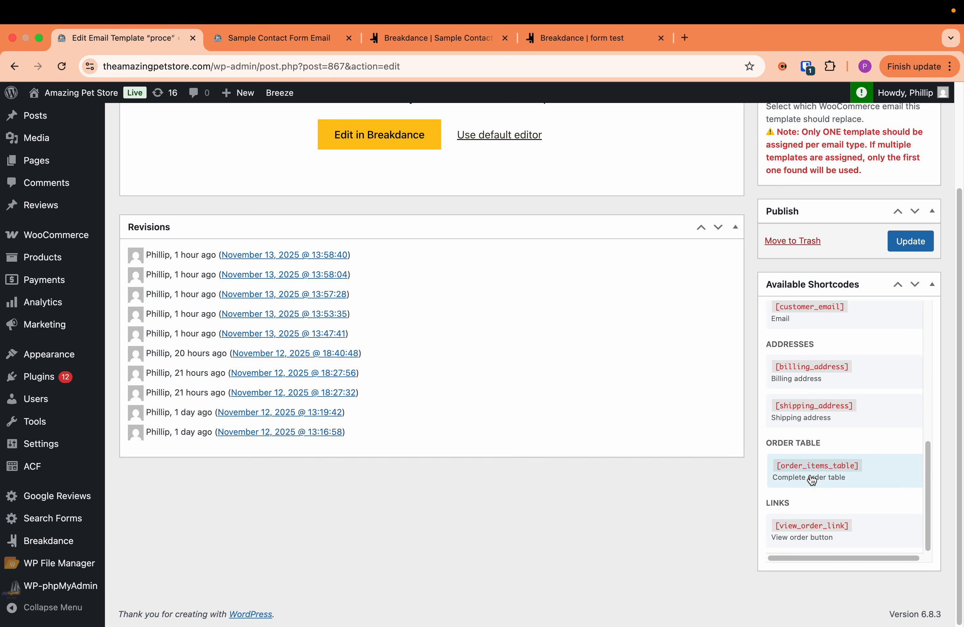
scroll(813, 501, "up", 8)
scroll(766, 534, "up", 3)
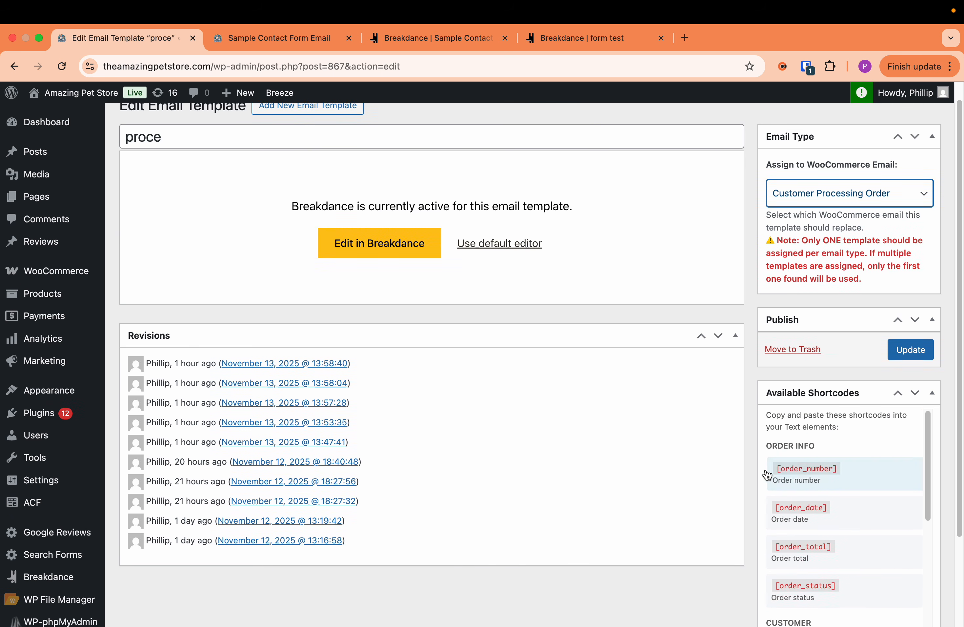
- Open the proce template in Breakdance and delete the order-total placeholder text and the View Order element
left_click(357, 260)
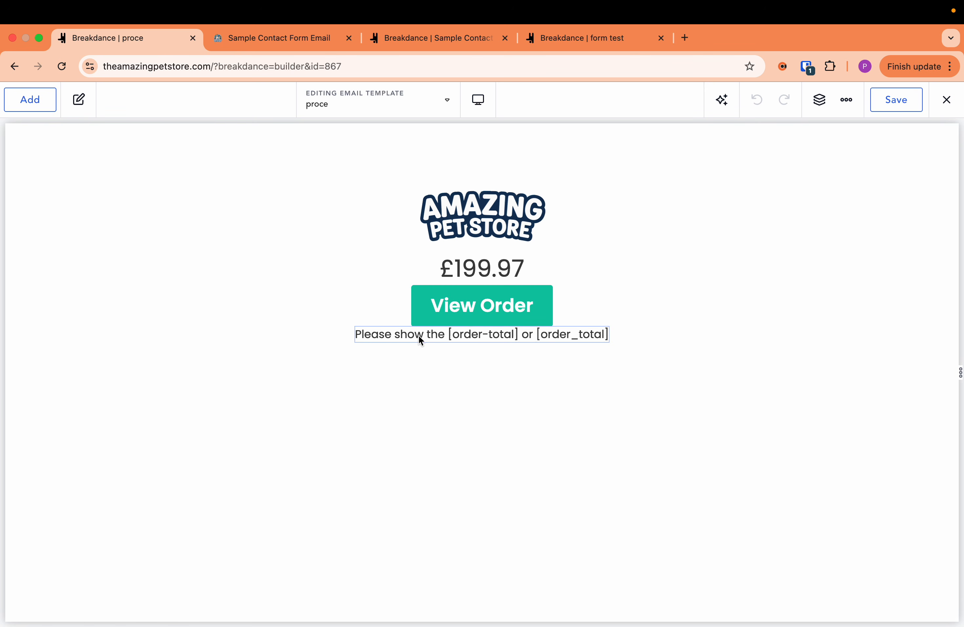
left_click(416, 335)
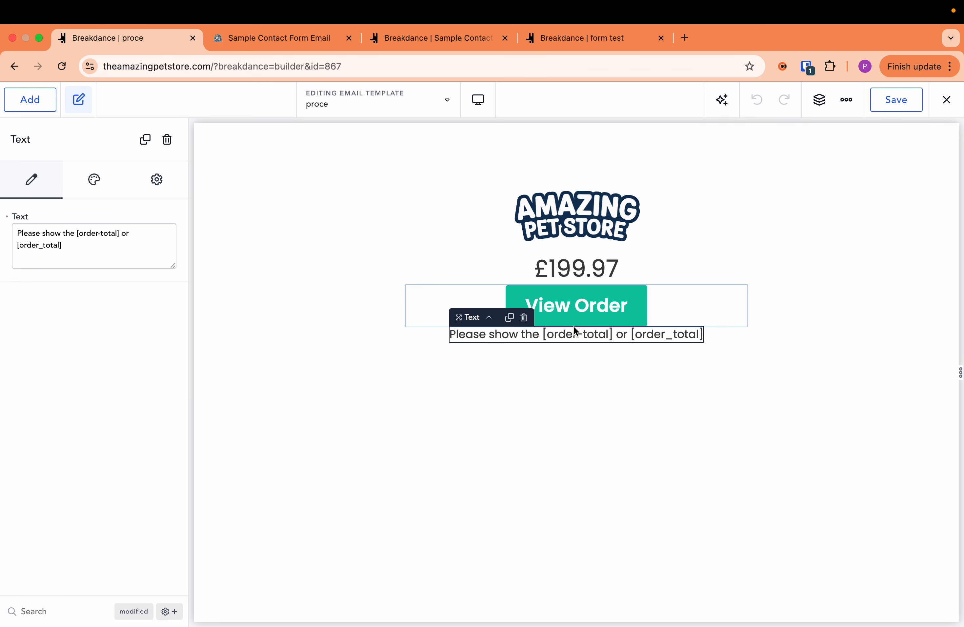
left_click_drag(575, 327, 512, 336)
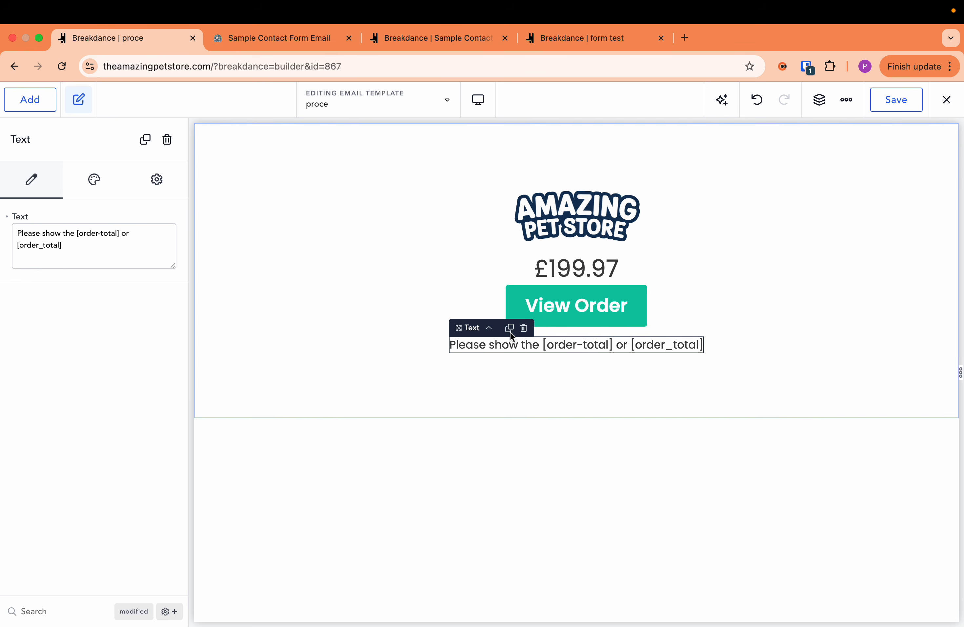
left_click(523, 328)
left_click(534, 314)
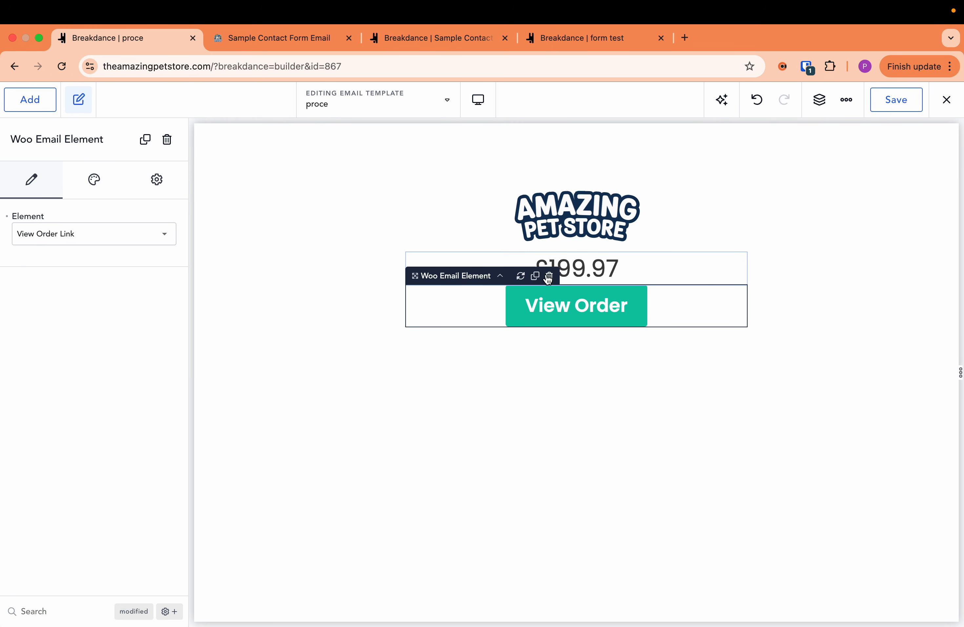
left_click(548, 276)
- Add a Woo Email Element directly below the logo and delete the existing Order Total element
left_click(587, 274)
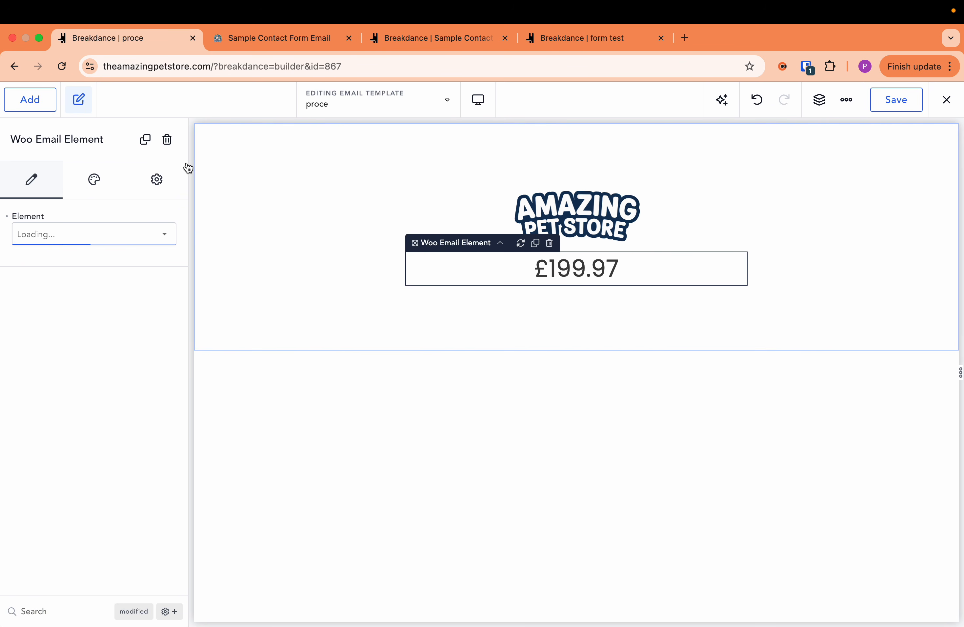
left_click(25, 105)
left_click_drag(182, 171, 168, 612)
left_click(55, 610)
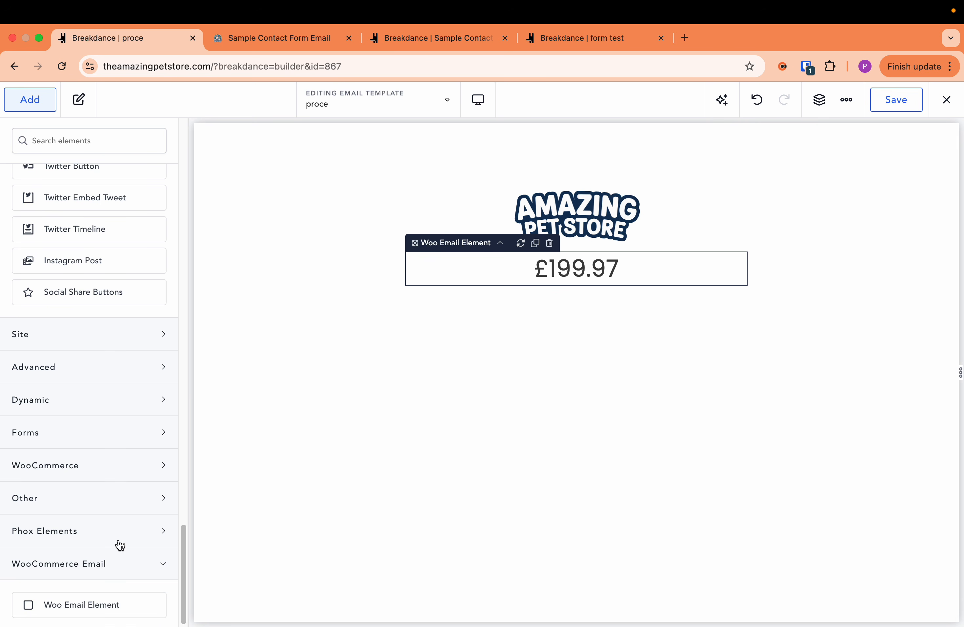
left_click_drag(72, 608, 325, 468)
left_click_drag(467, 275, 469, 253)
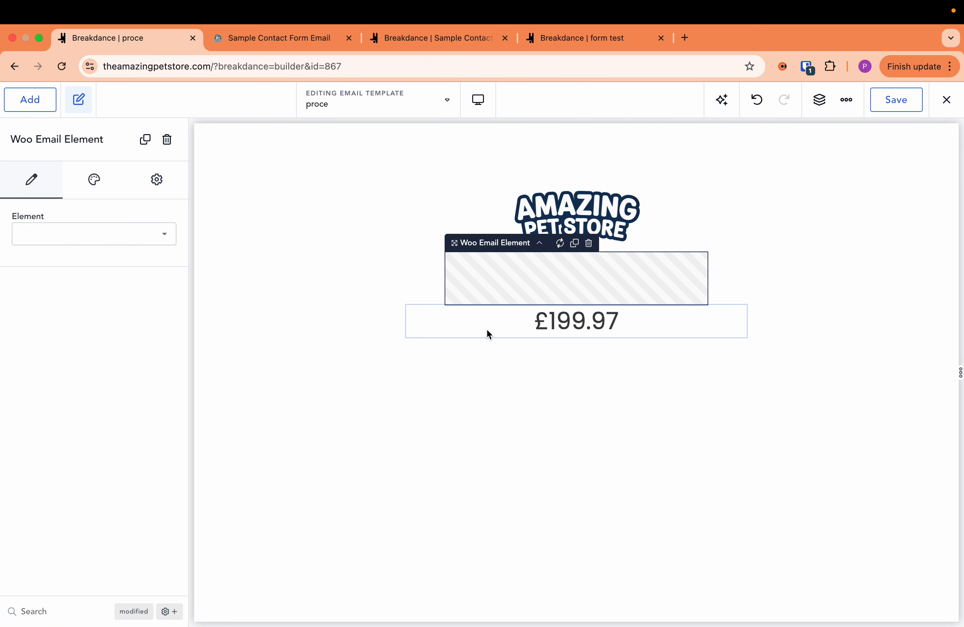
left_click(559, 310)
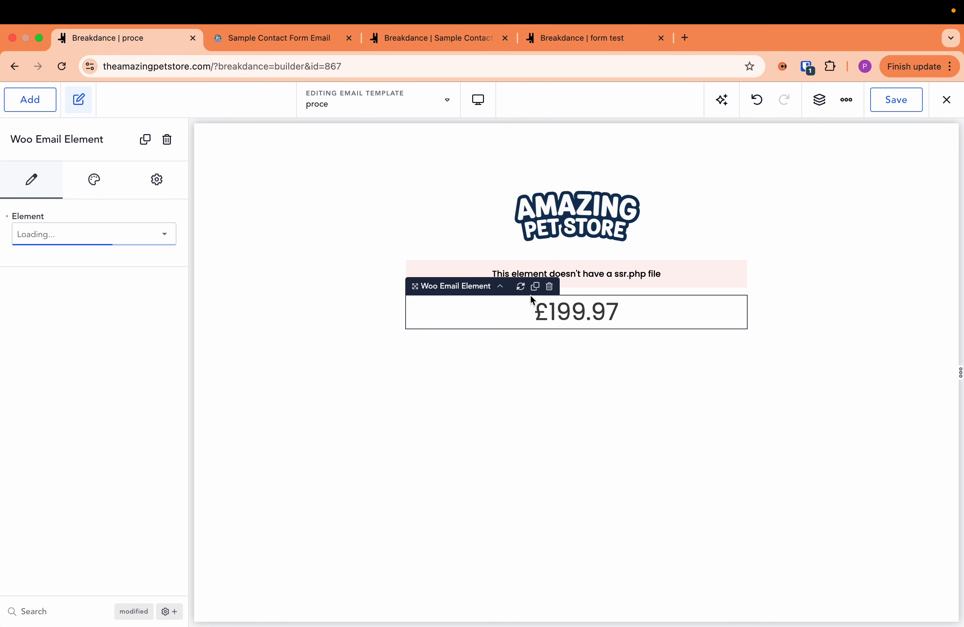
left_click(549, 284)
- Set the new Woo Email Element to Customer Name and check its design options
left_click(562, 288)
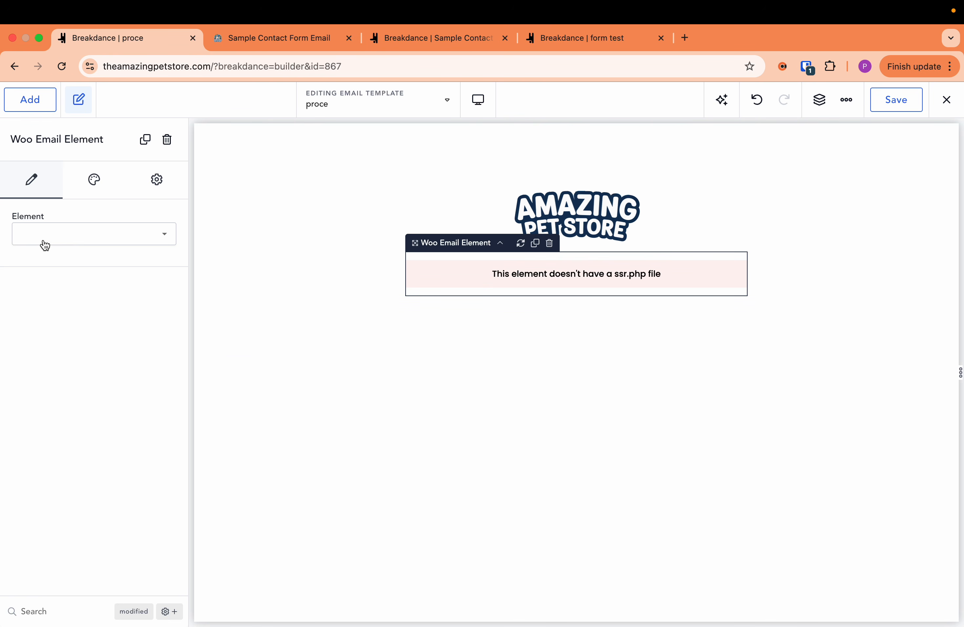
left_click(48, 241)
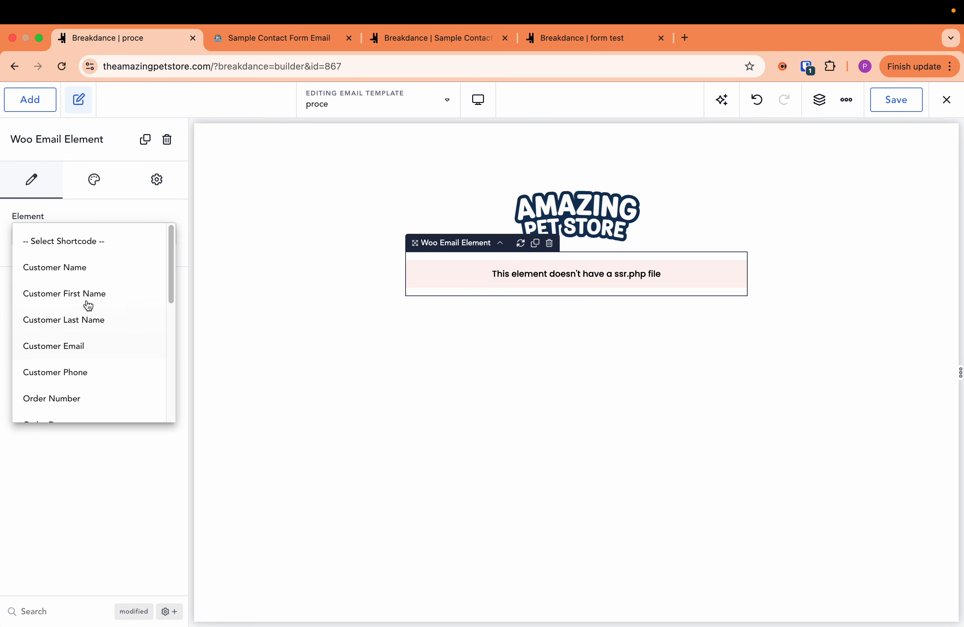
left_click(77, 269)
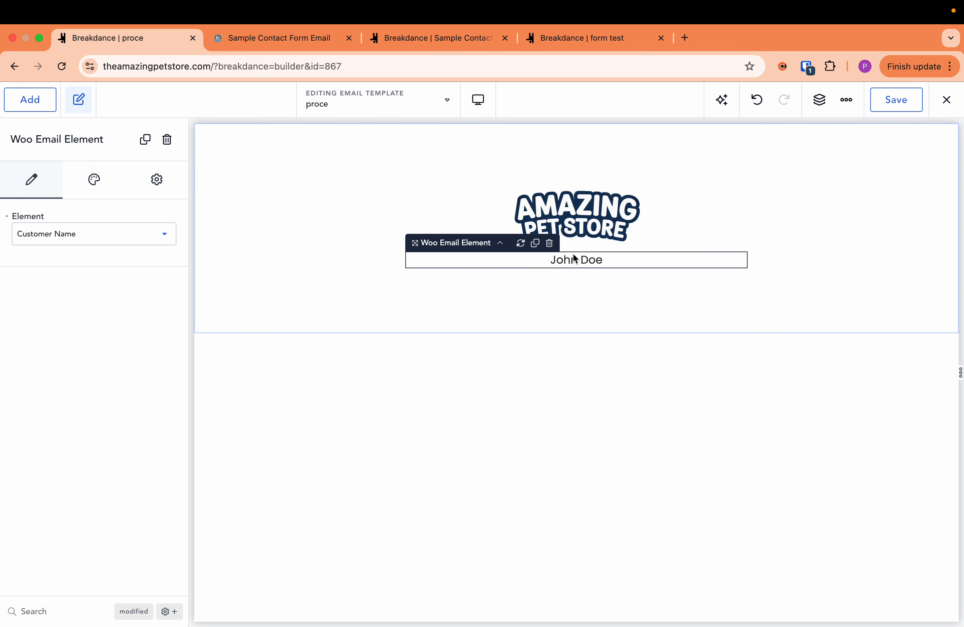
left_click(100, 192)
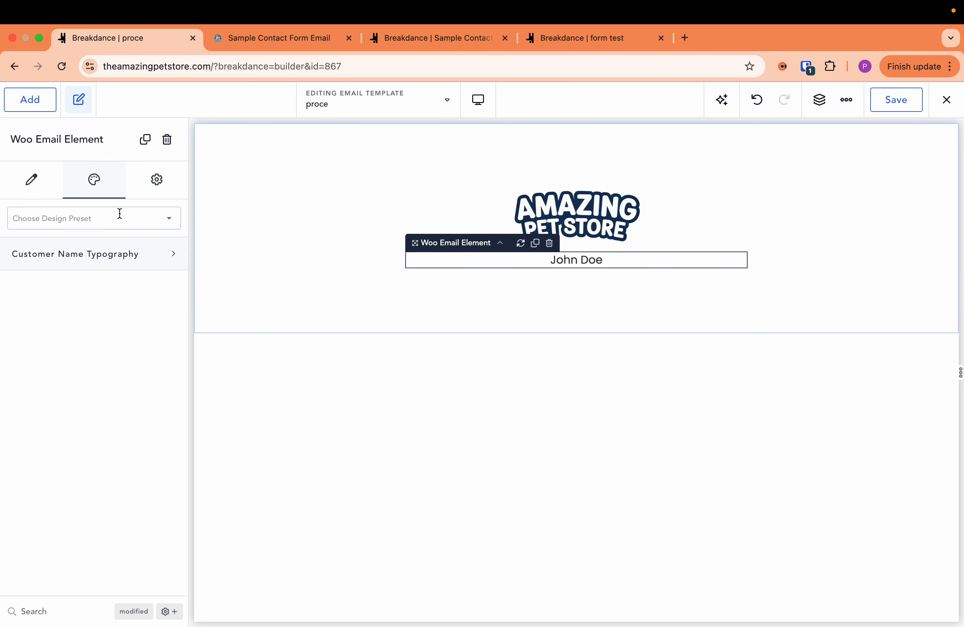
- Set the Woo Email Element to Order Items Table and turn on product images
left_click(22, 194)
left_click(115, 243)
scroll(151, 324, "down", 10)
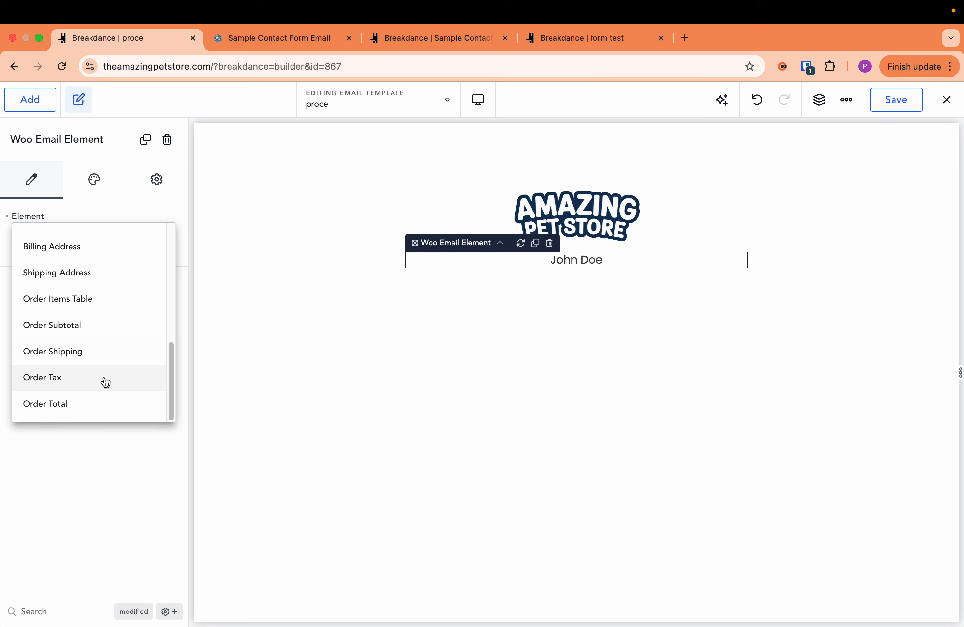
left_click(67, 309)
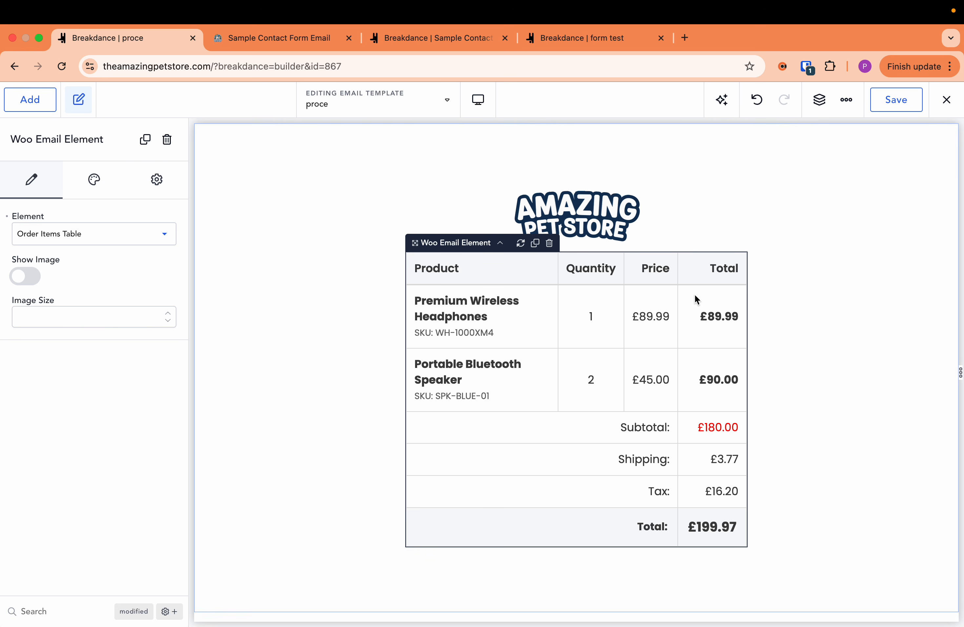
left_click(33, 277)
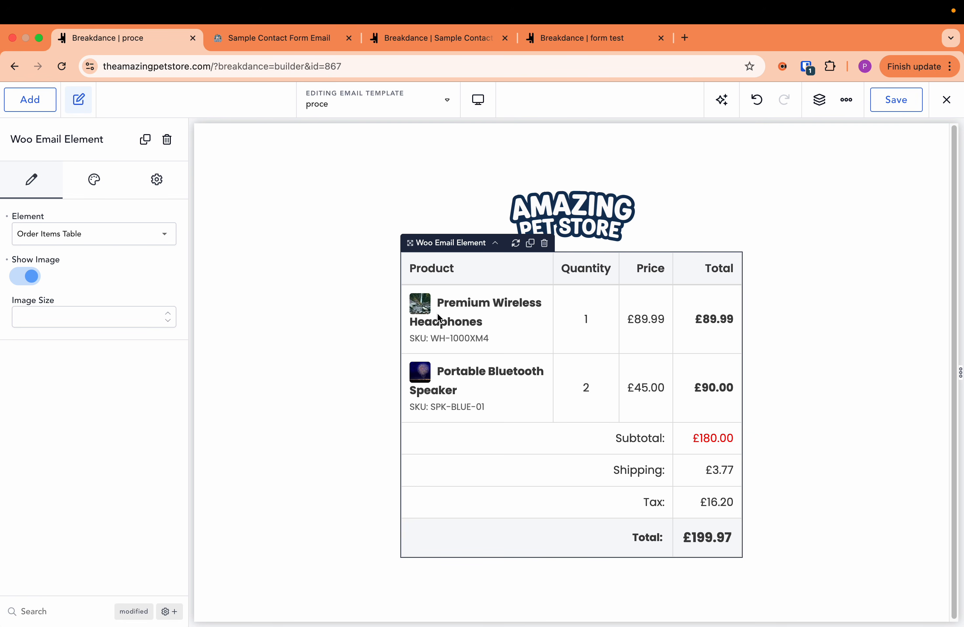
- Set the order items table's product image size to 50 and its header background color to purple #5C1DE6FF
left_click(83, 320)
type("50")
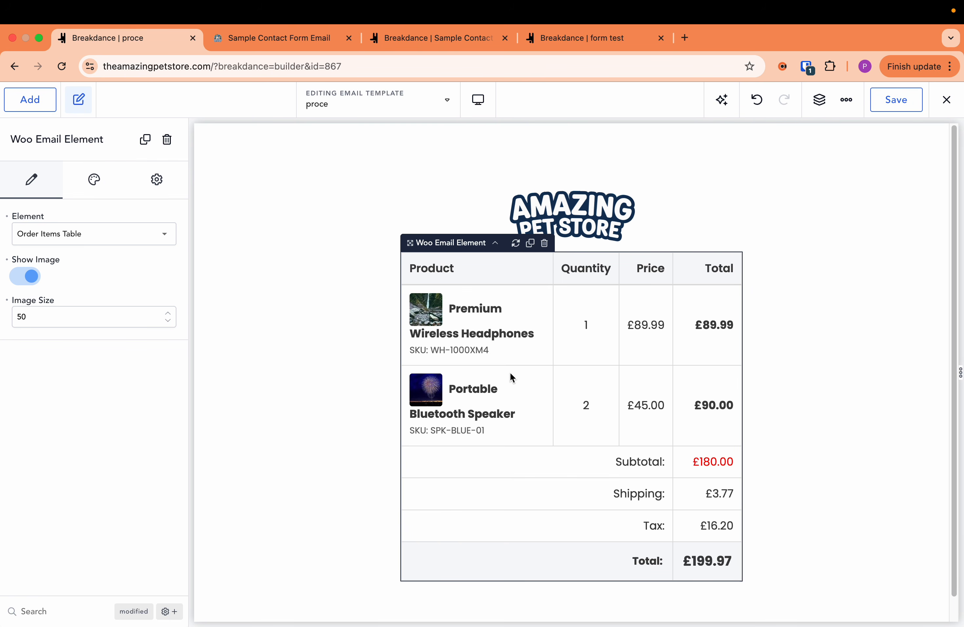
left_click(81, 193)
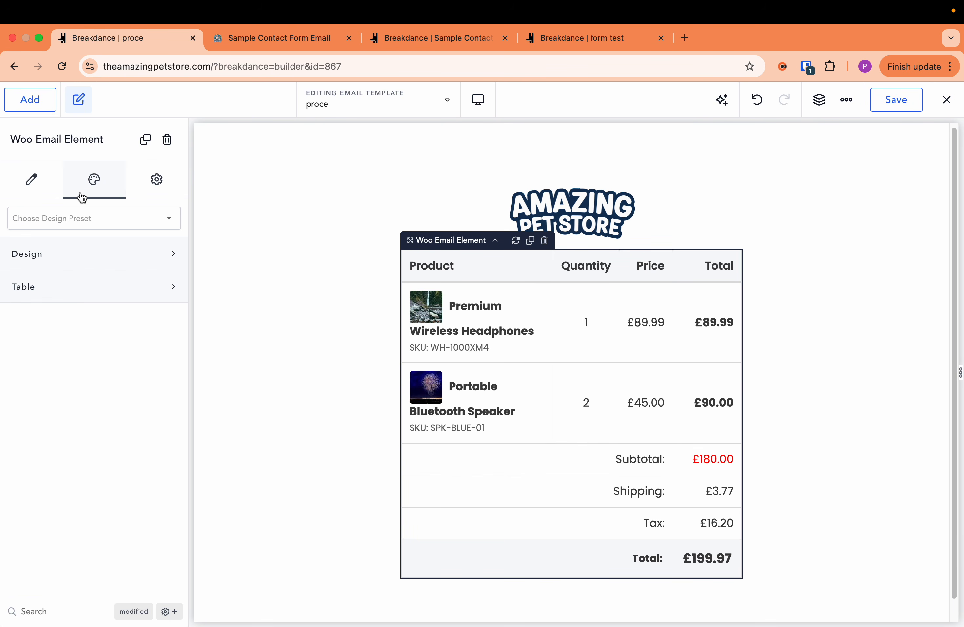
left_click(94, 267)
left_click(106, 337)
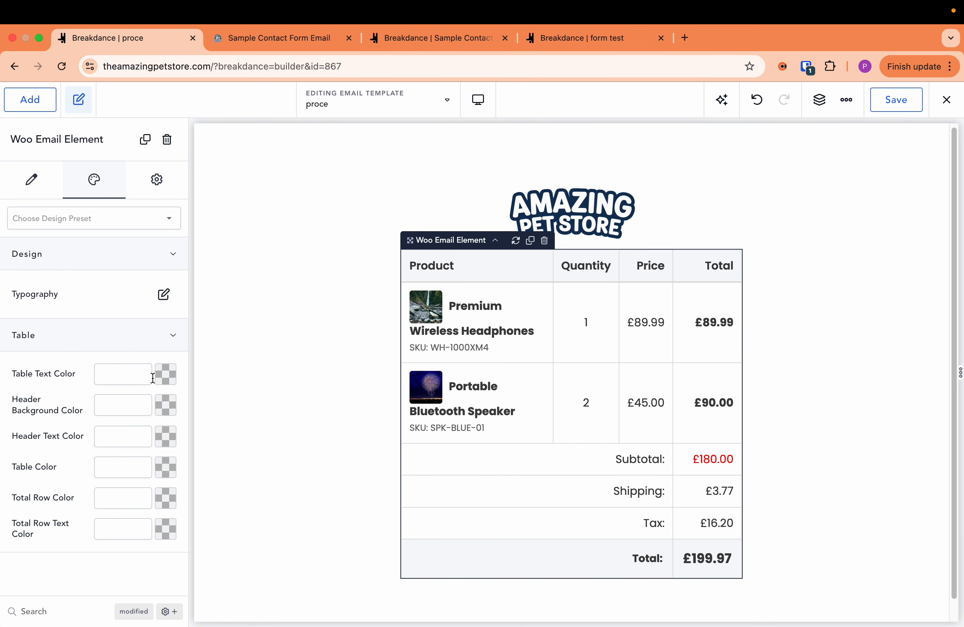
left_click(163, 408)
left_click_drag(122, 459, 159, 446)
left_click(84, 395)
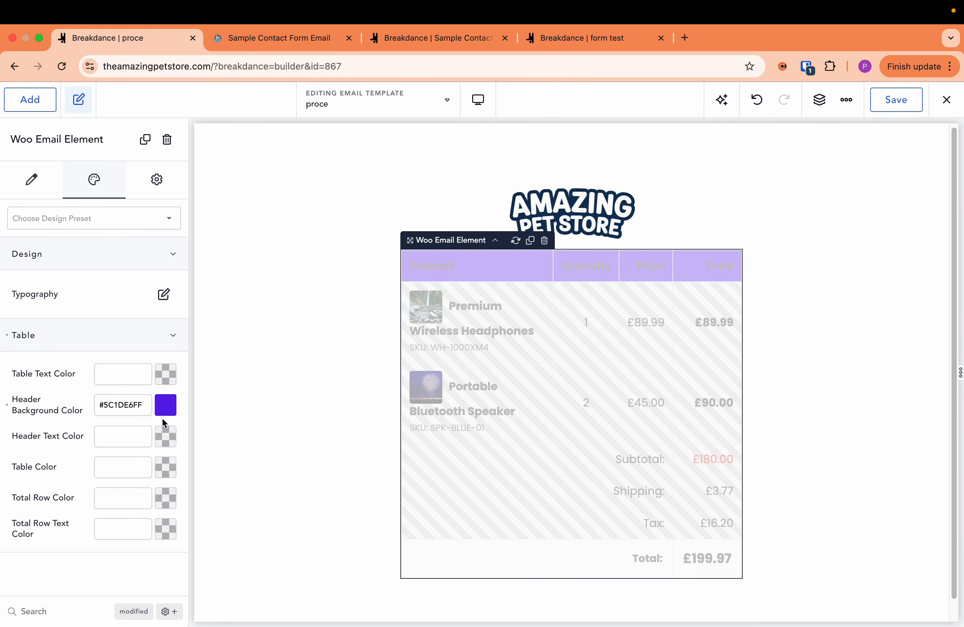
- Set the order items table's header text color to white #FFFFFF
left_click(166, 436)
left_click_drag(81, 456, 17, 425)
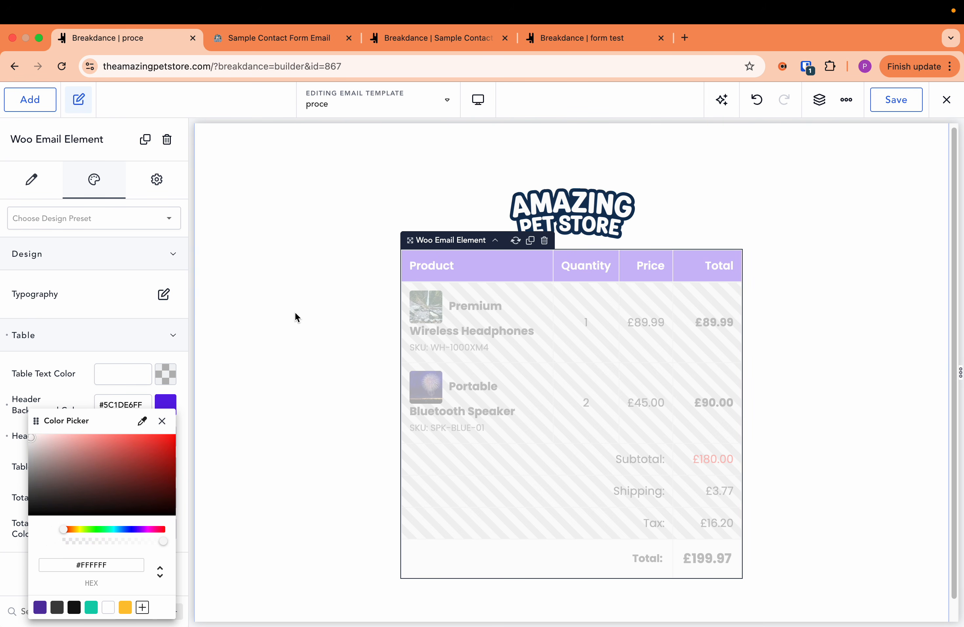
left_click(314, 317)
- Add a basic Text element between the logo and the order items table
scroll(478, 363, "down", 2)
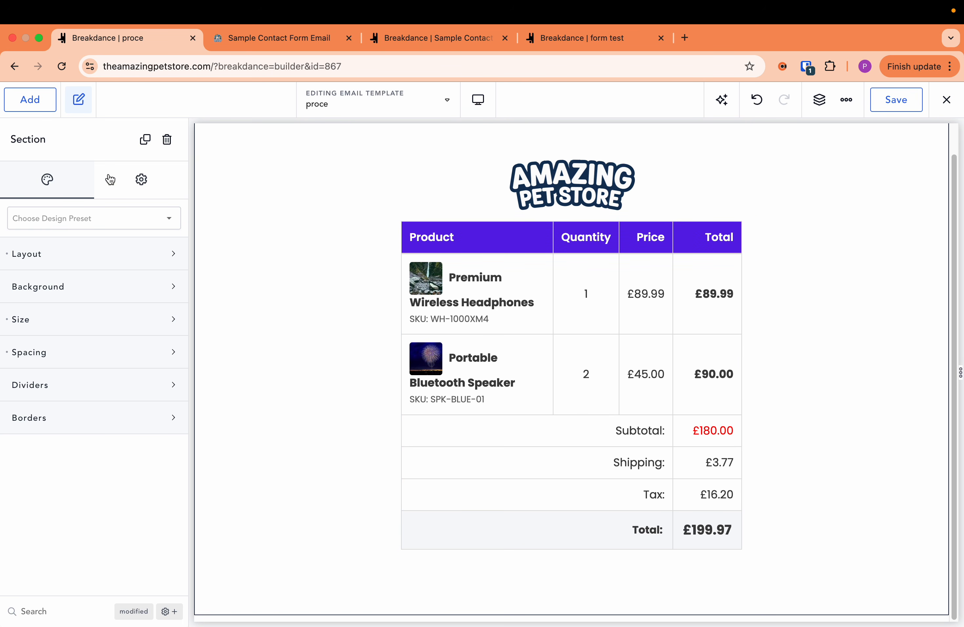
left_click(25, 107)
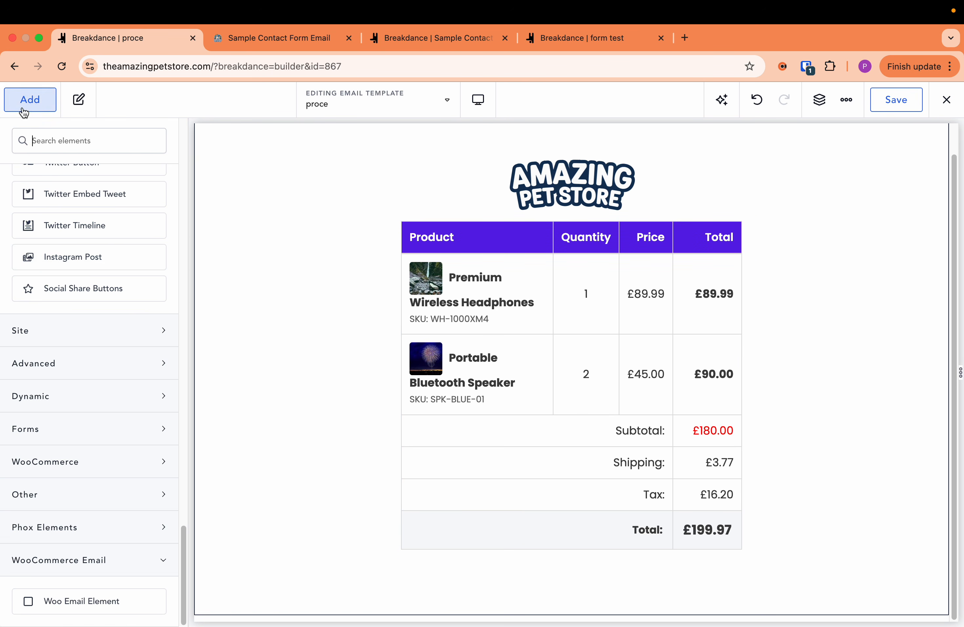
scroll(57, 391, "up", 15)
scroll(69, 373, "up", 1)
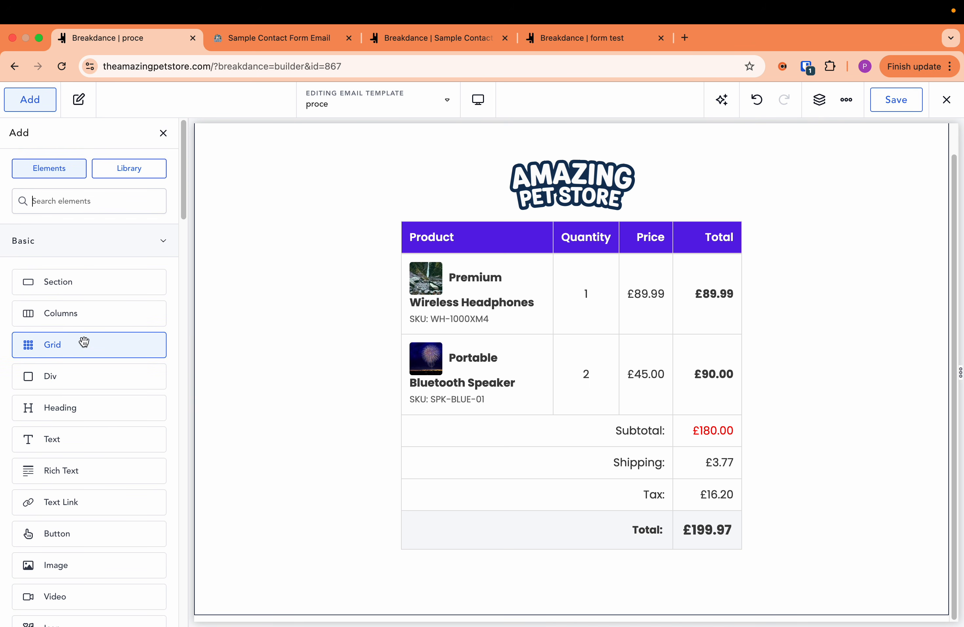
left_click_drag(60, 435, 500, 220)
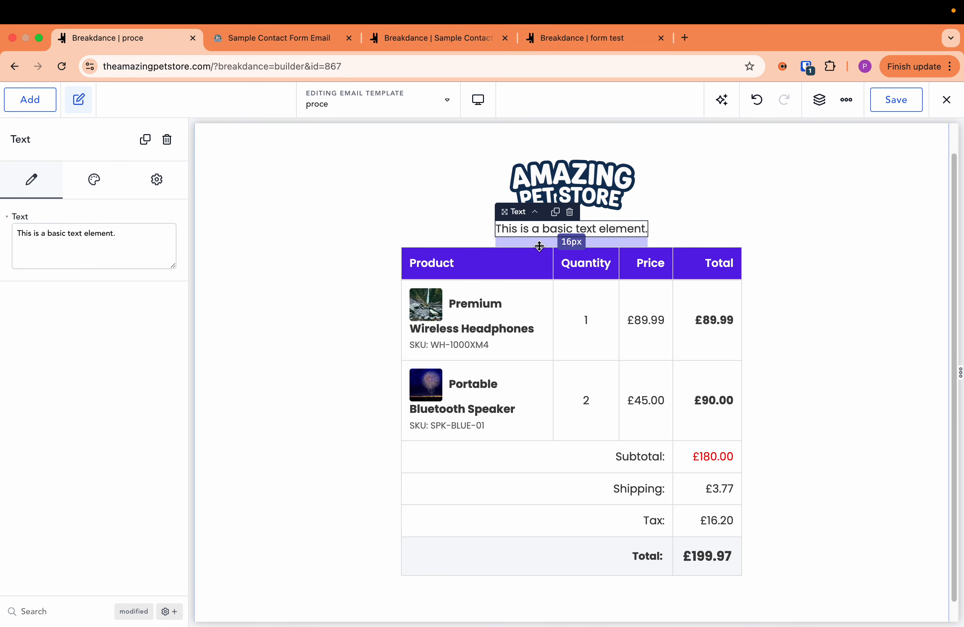
- Close the Sample Contact Form Email preview and open the proce template's WordPress edit page in a new browser tab
left_click(240, 41)
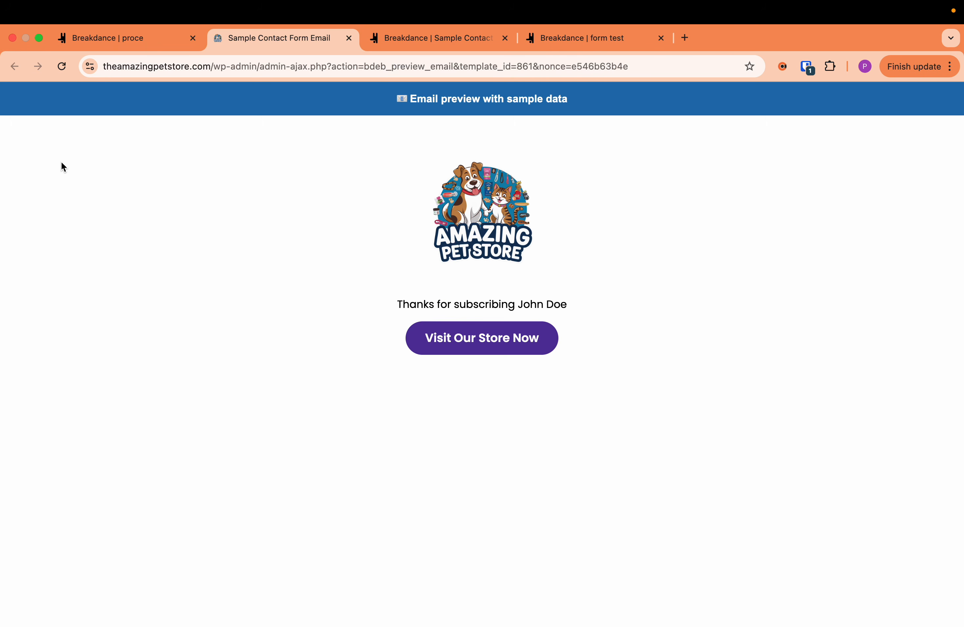
middle_click(263, 47)
left_click(129, 38)
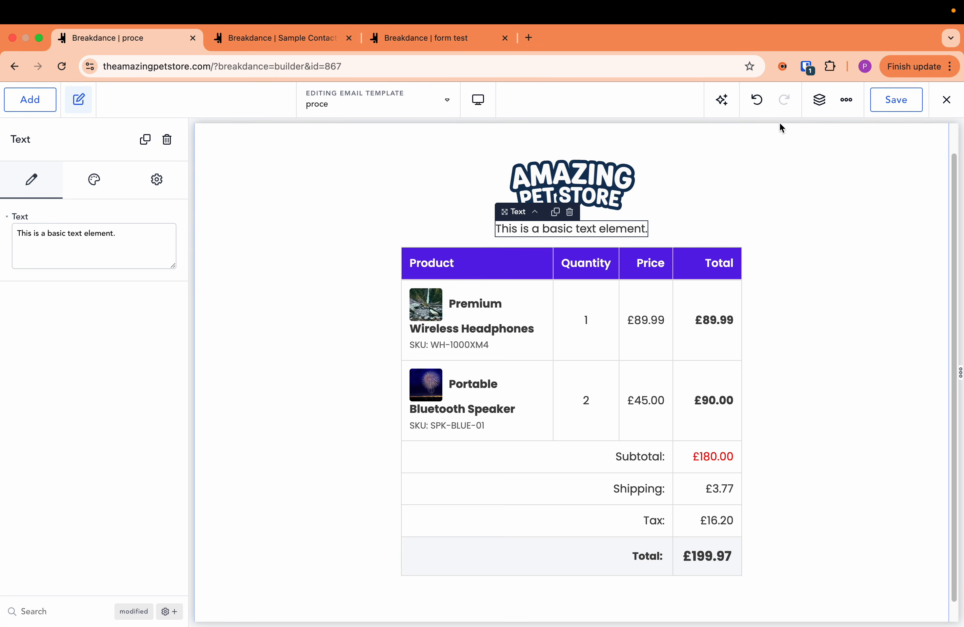
left_click(944, 101)
middle_click(908, 158)
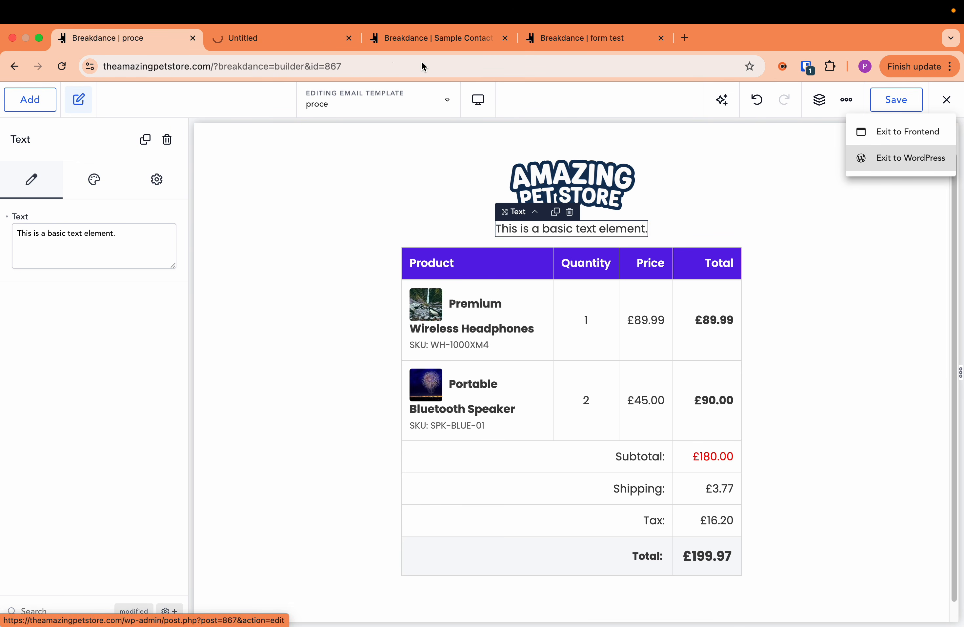
- Append the [order_number] shortcode to the new Text element's sentence and save the email template
left_click(135, 243)
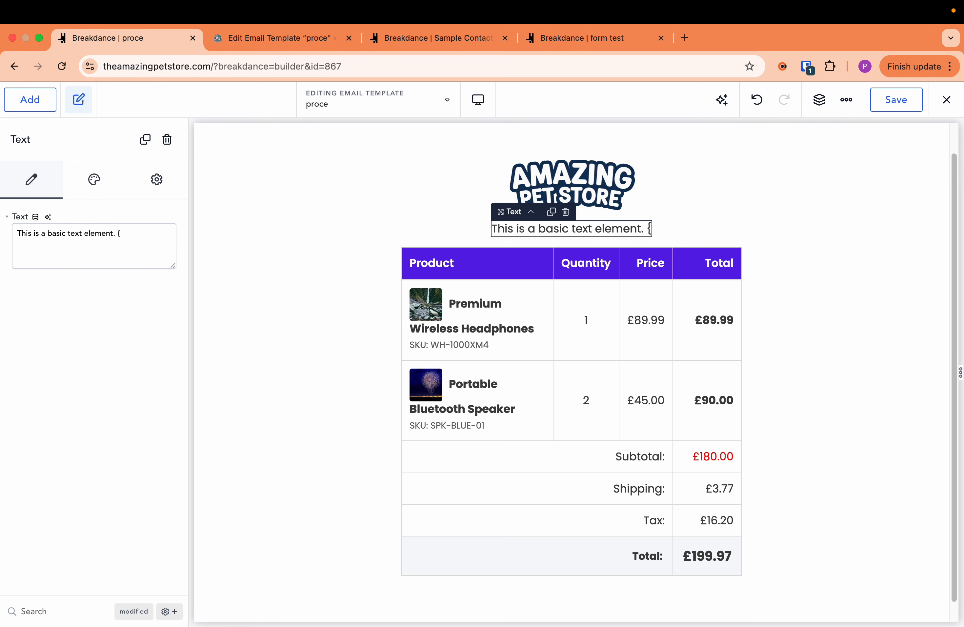
type("[order")
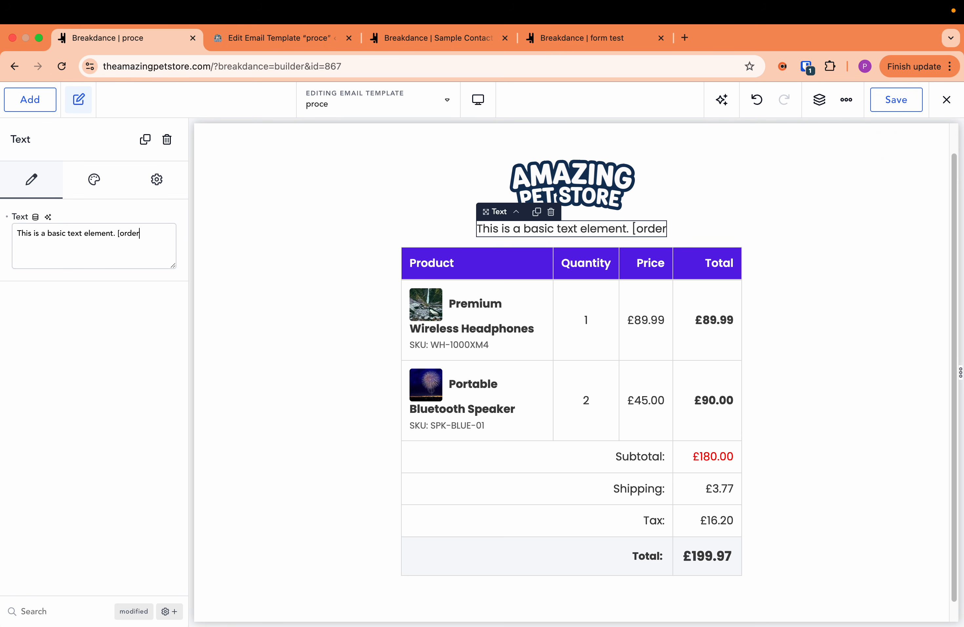
type("_number")
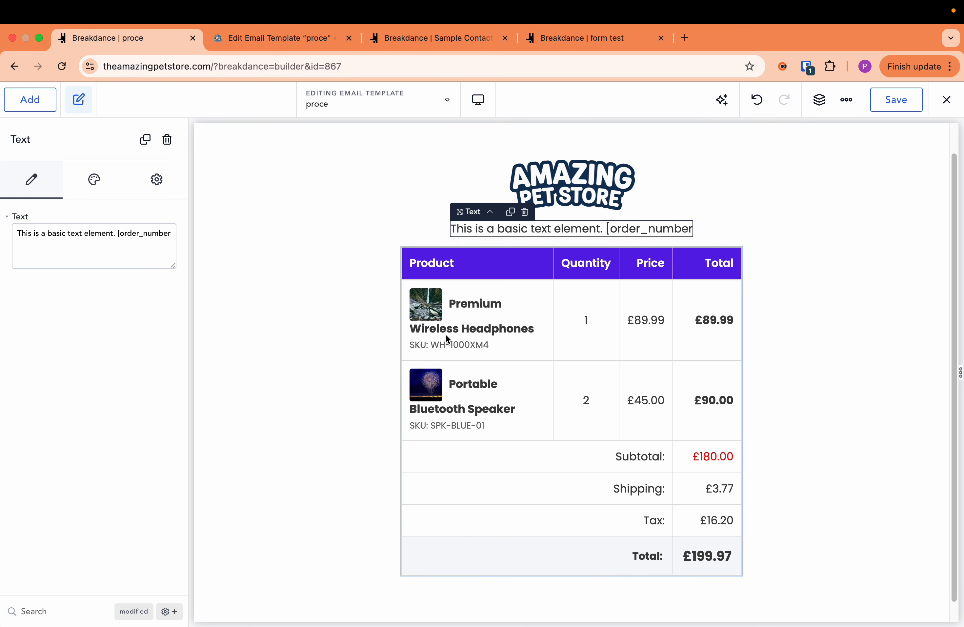
type("]")
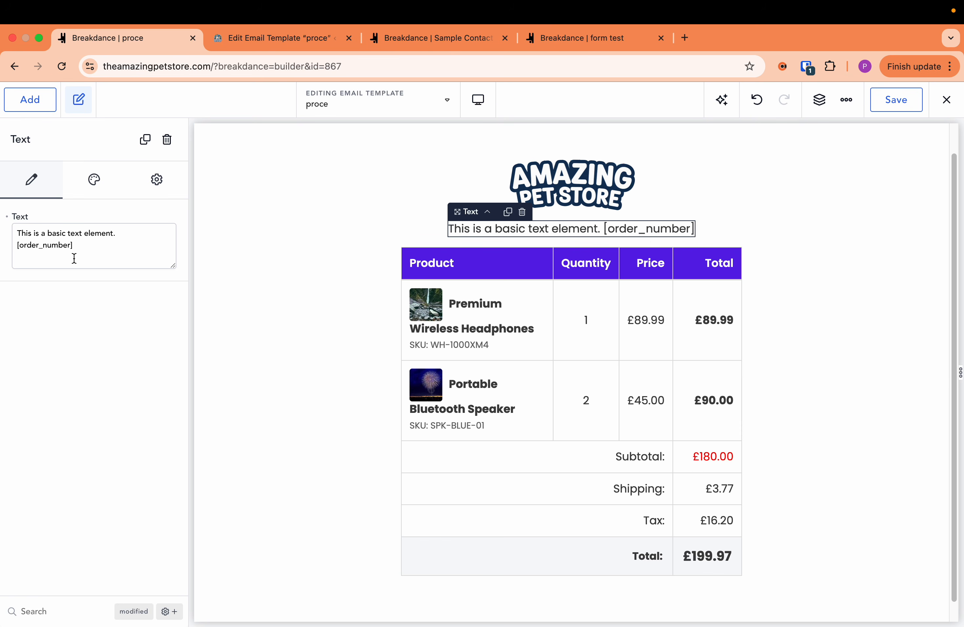
scroll(598, 360, "down", 1)
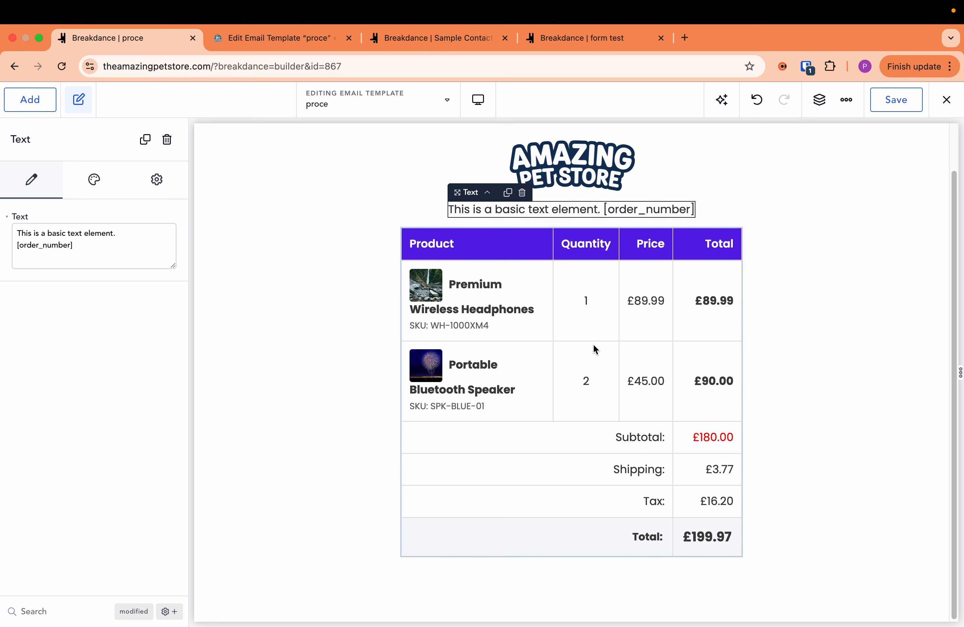
scroll(594, 348, "up", 3)
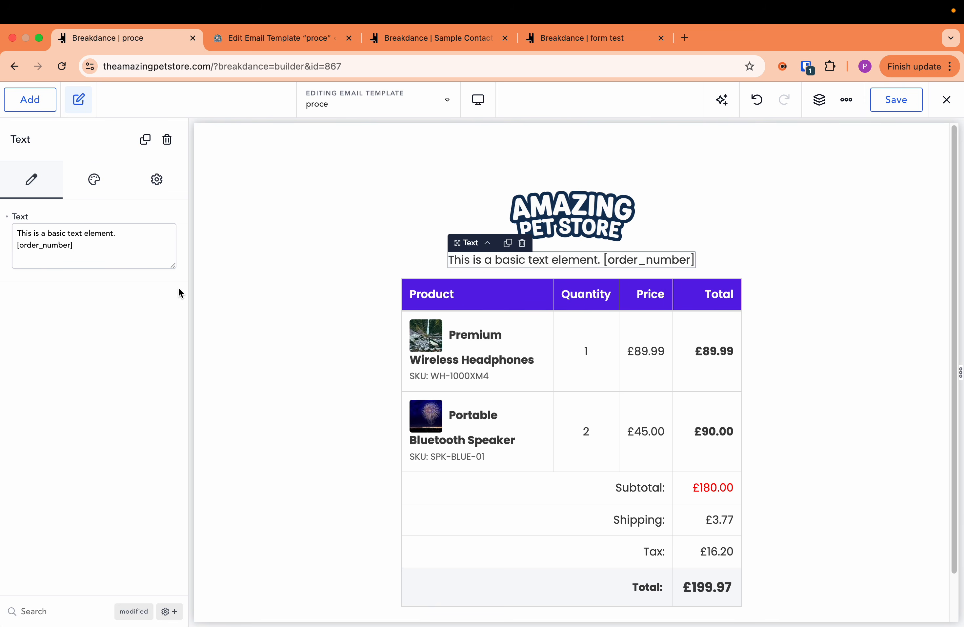
scroll(529, 236, "down", 1)
left_click(881, 105)
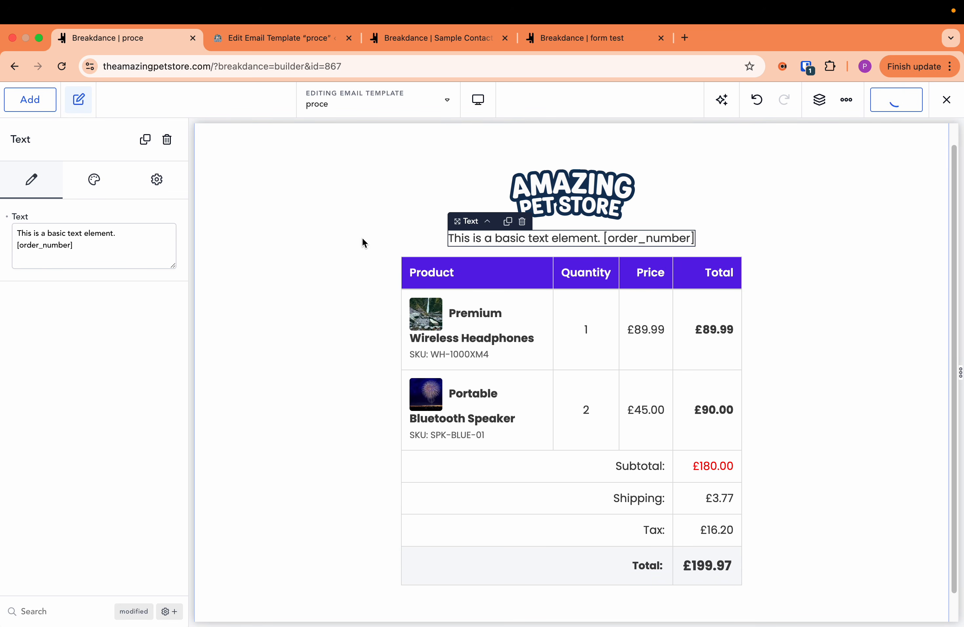
- Exit the builder to WordPress and open Breakdance's WooCommerce Emails page
left_click(946, 100)
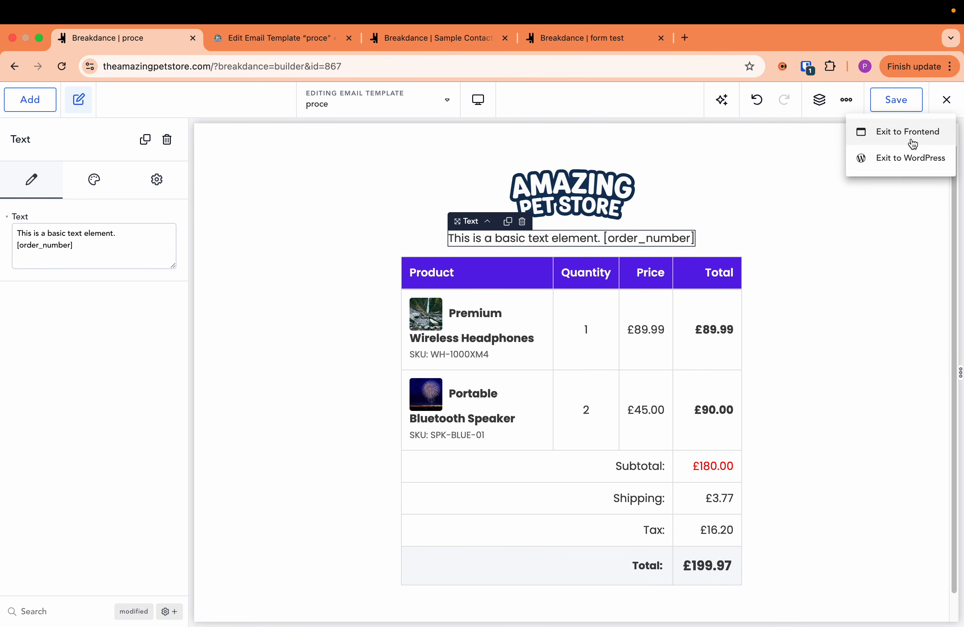
left_click(910, 158)
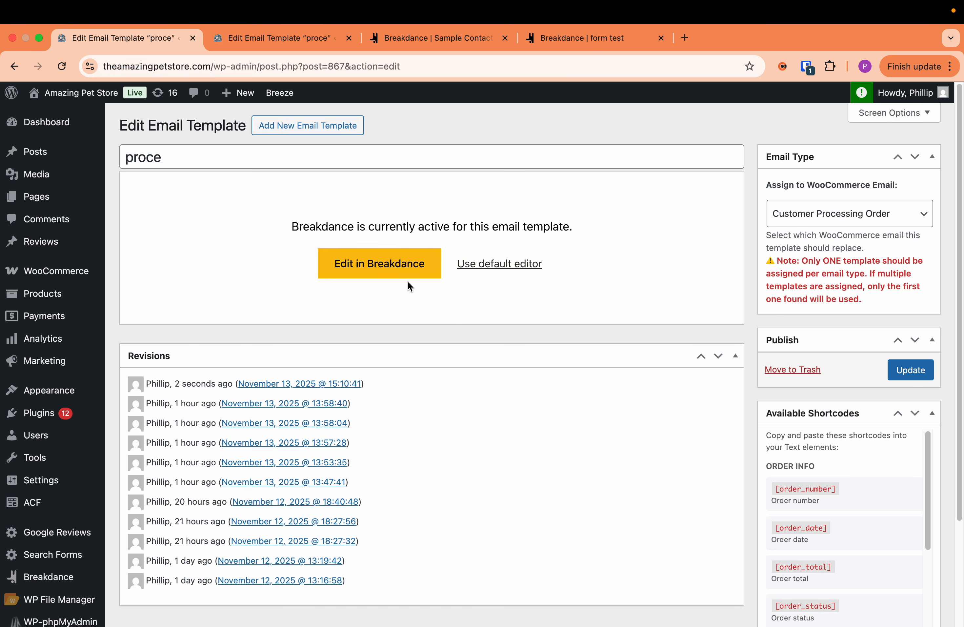
scroll(77, 413, "down", 1)
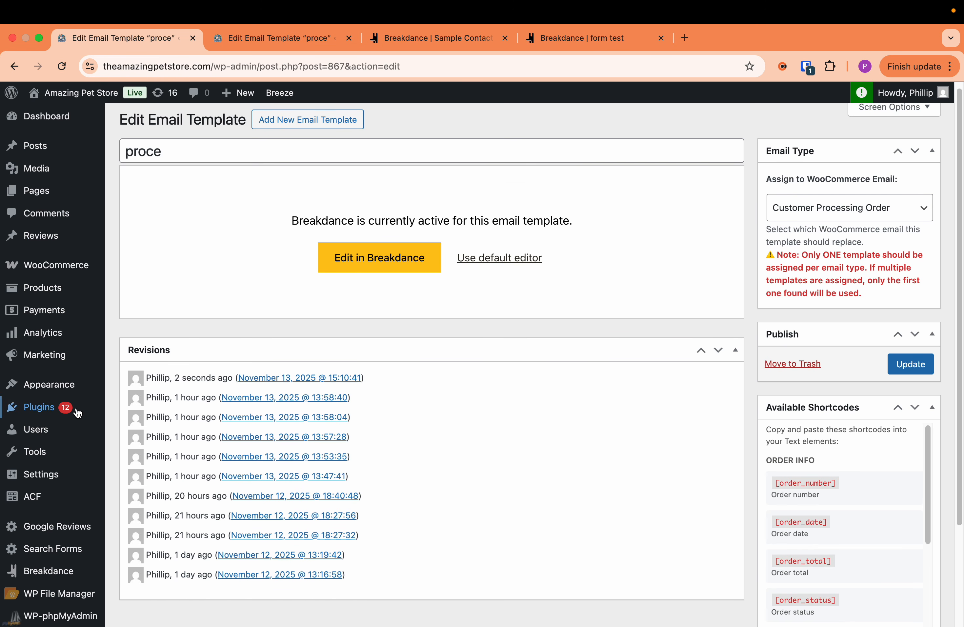
scroll(78, 413, "down", 3)
mouse_move(75, 541)
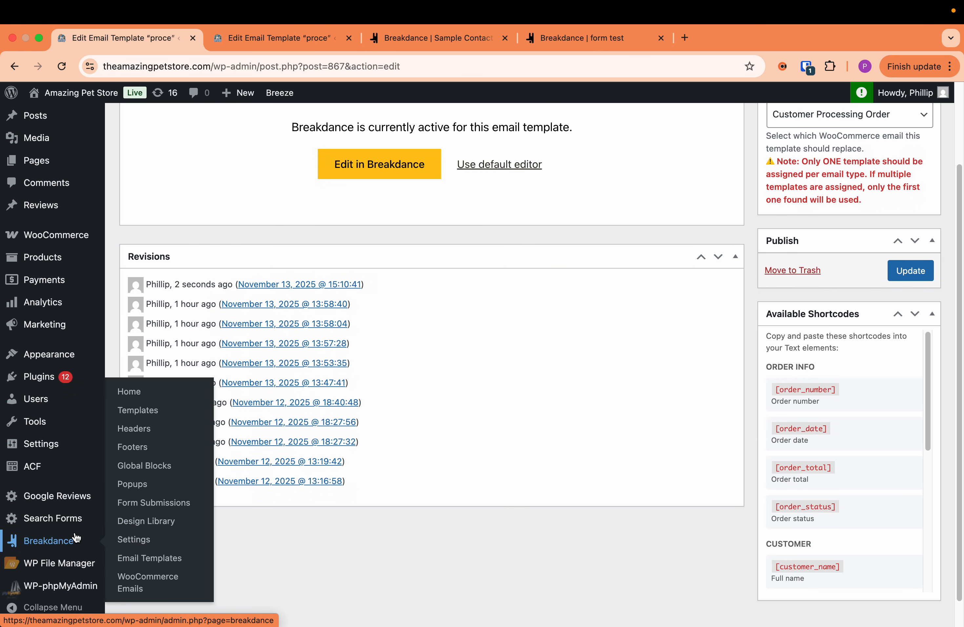
left_click(138, 593)
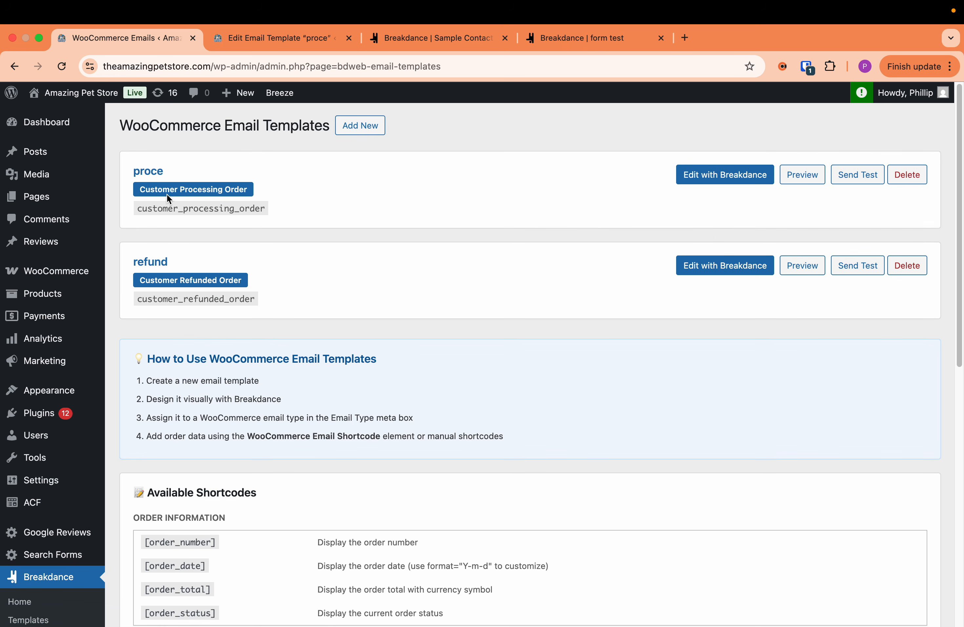
- Preview the proce email, check its order number text and order items table, and close the preview
left_click(785, 181)
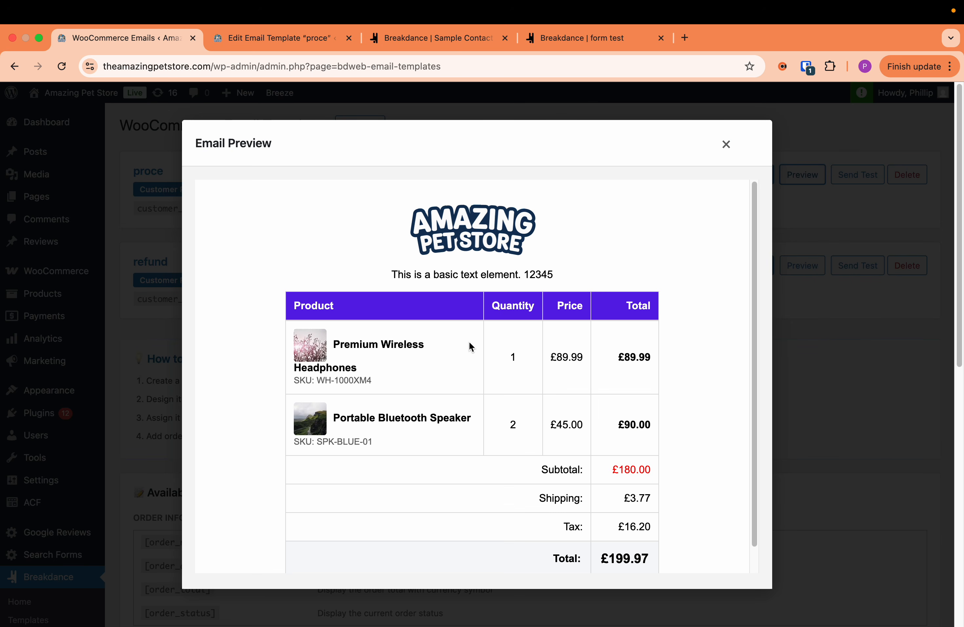
left_click_drag(529, 274, 553, 275)
left_click(537, 275)
scroll(541, 350, "down", 2)
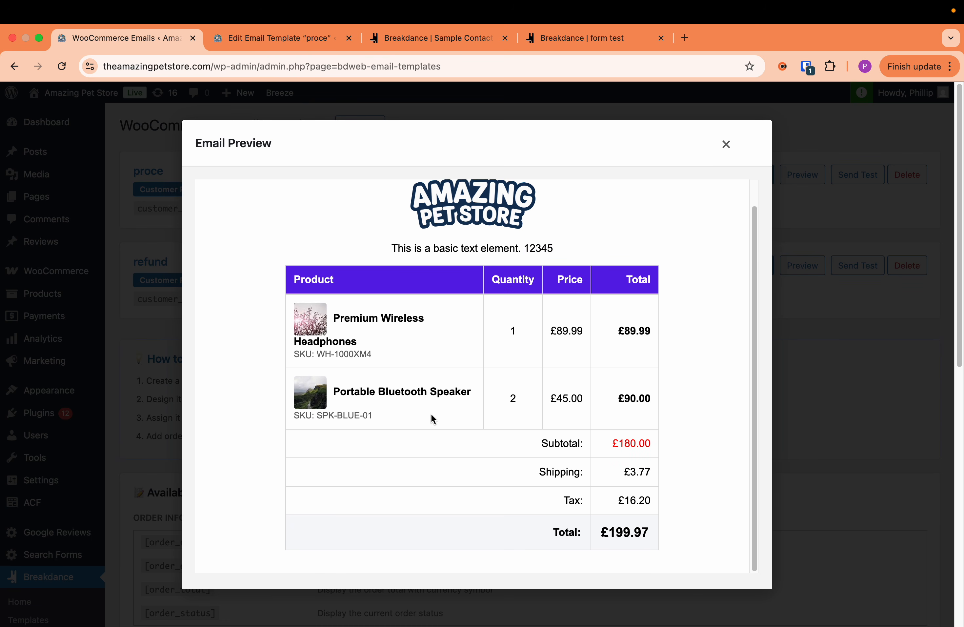
scroll(431, 419, "down", 8)
scroll(409, 378, "up", 5)
scroll(541, 364, "down", 4)
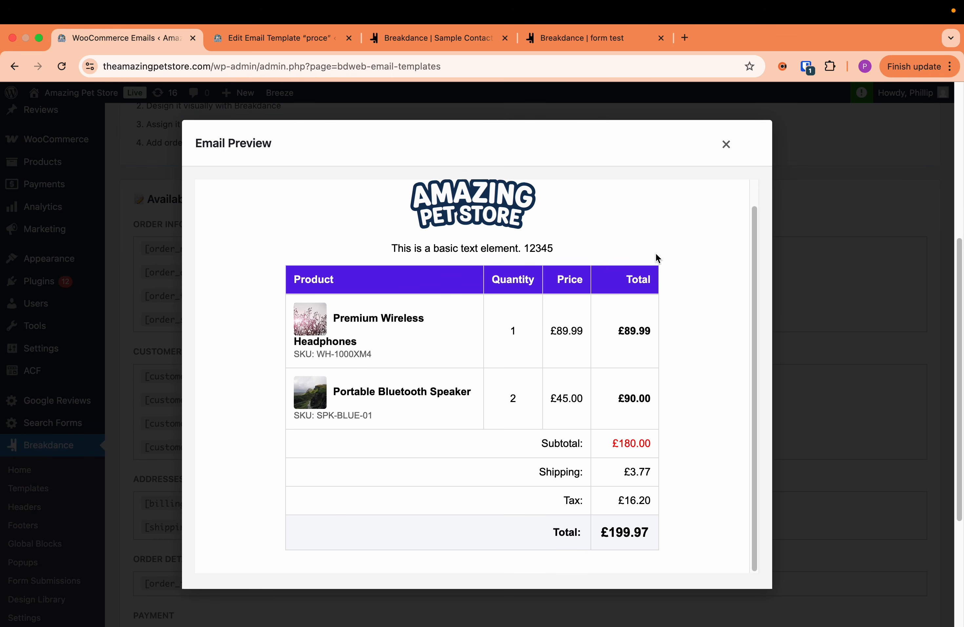
scroll(469, 315, "down", 2)
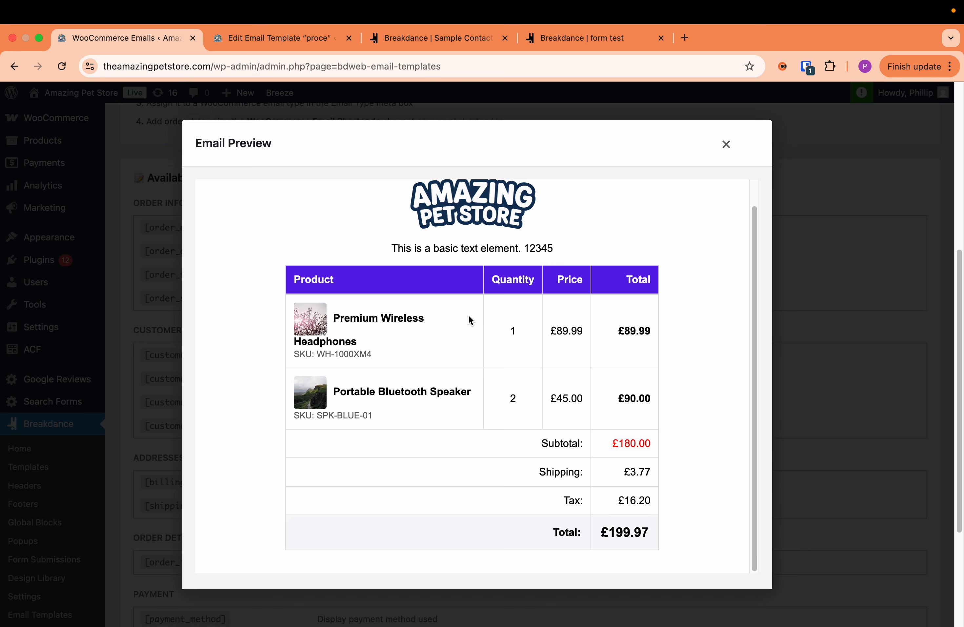
scroll(404, 345, "up", 1)
scroll(446, 320, "up", 2)
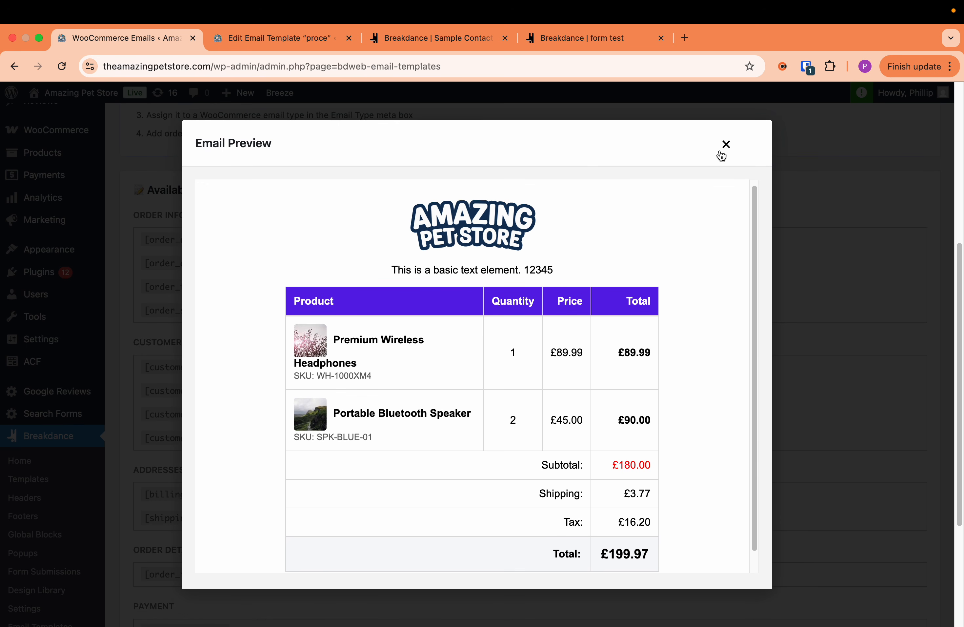
scroll(635, 358, "down", 1)
scroll(651, 325, "up", 1)
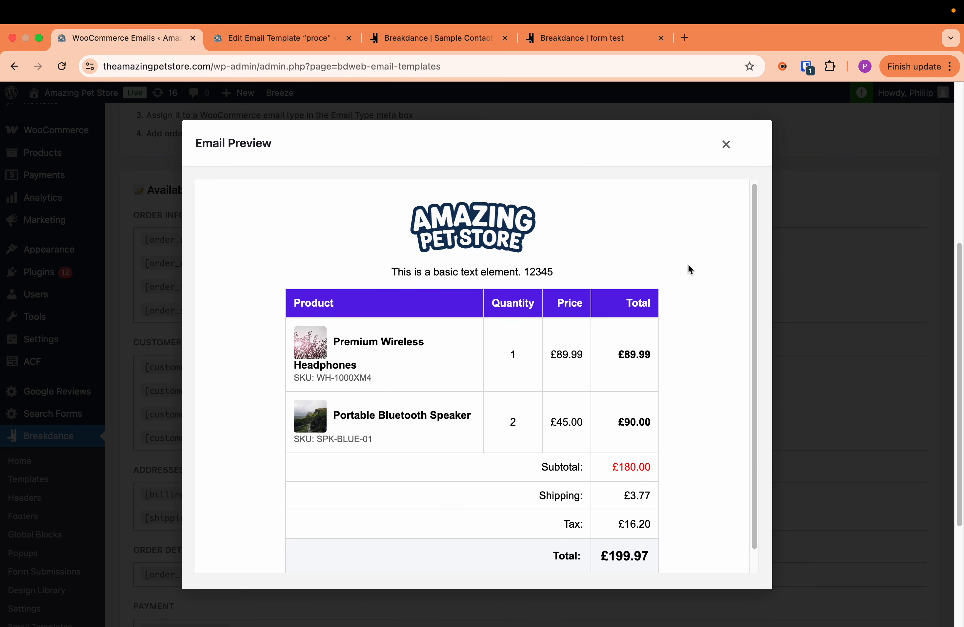
left_click(726, 145)
- Review the list of available WooCommerce email shortcodes and the email type assigned to the refund template
scroll(407, 310, "up", 5)
scroll(245, 342, "down", 3)
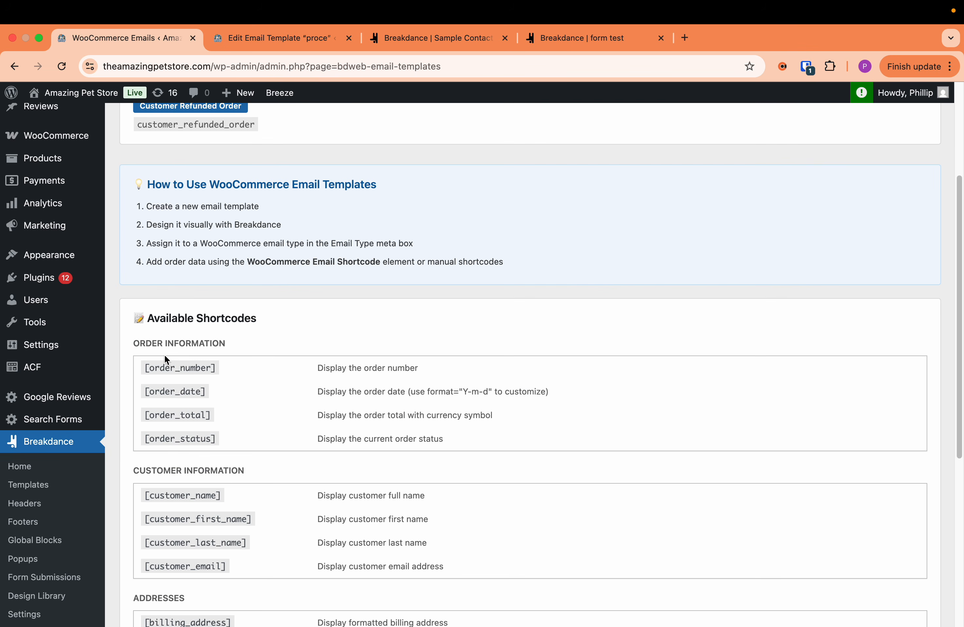
scroll(205, 438, "down", 4)
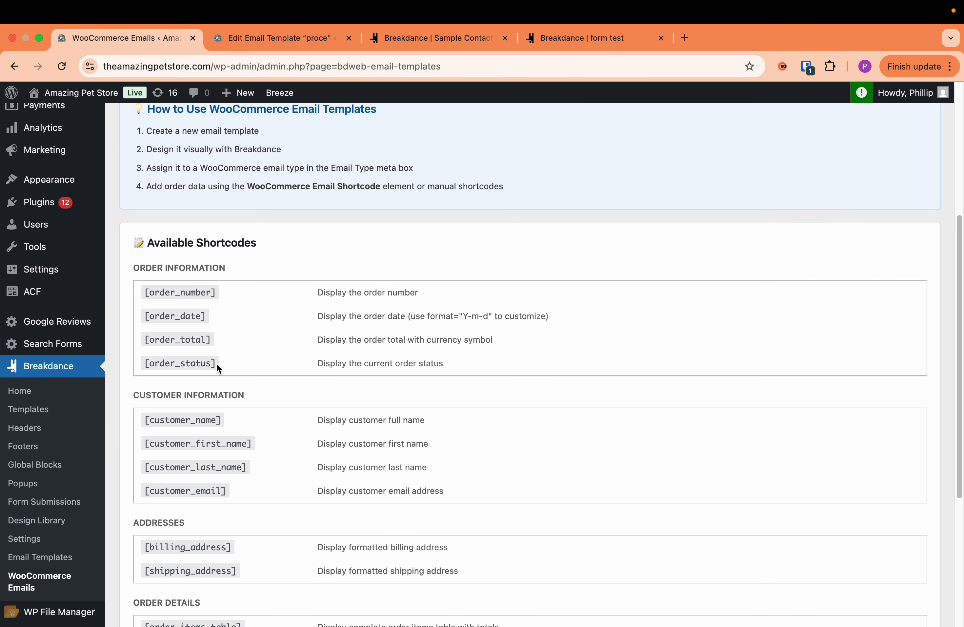
left_click_drag(216, 363, 151, 363)
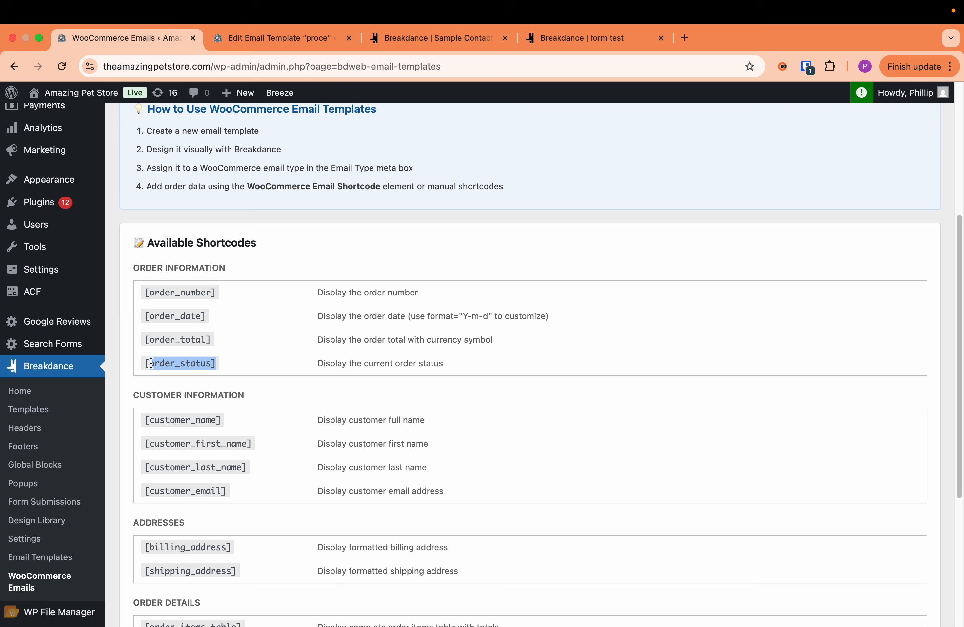
left_click(203, 368)
scroll(205, 413, "down", 6)
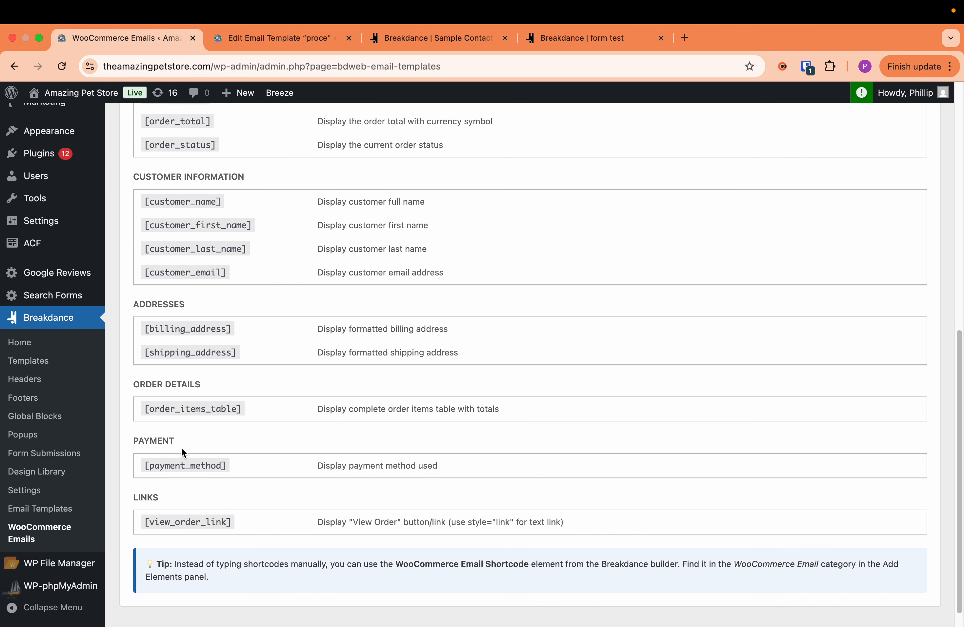
scroll(182, 448, "up", 10)
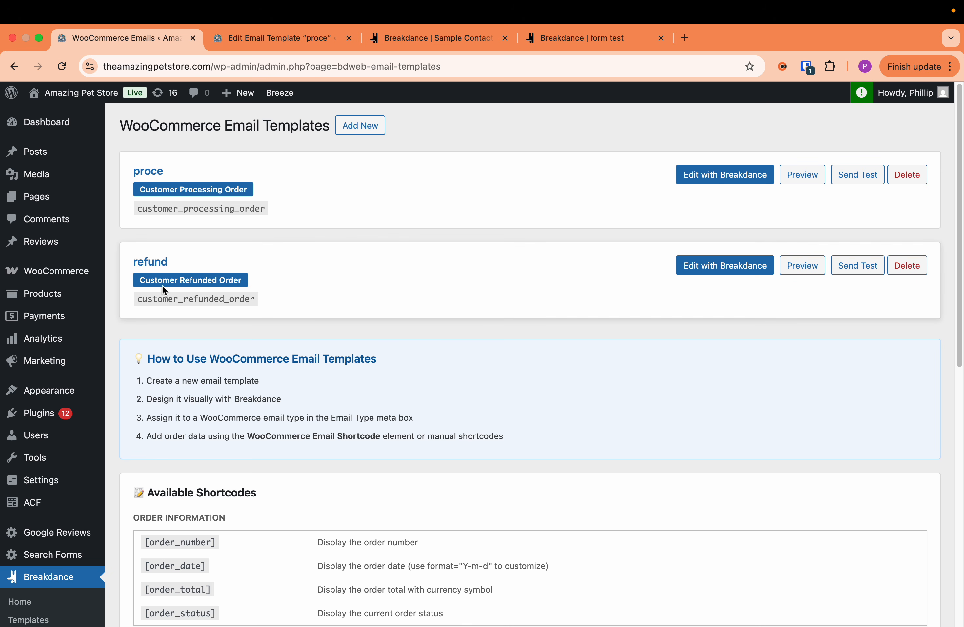
left_click_drag(139, 288, 241, 289)
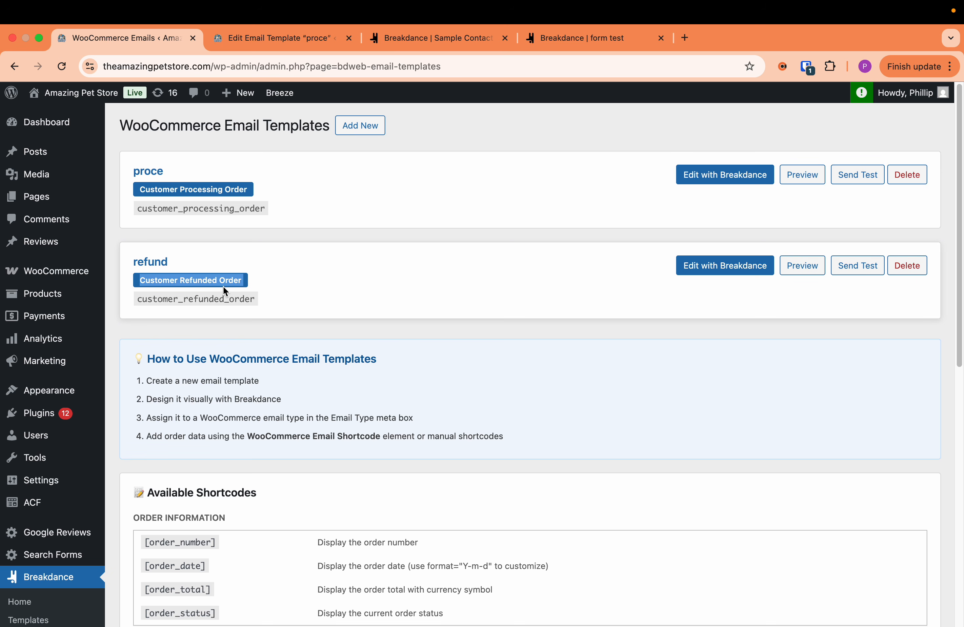
mouse_move(45, 278)
left_click(390, 276)
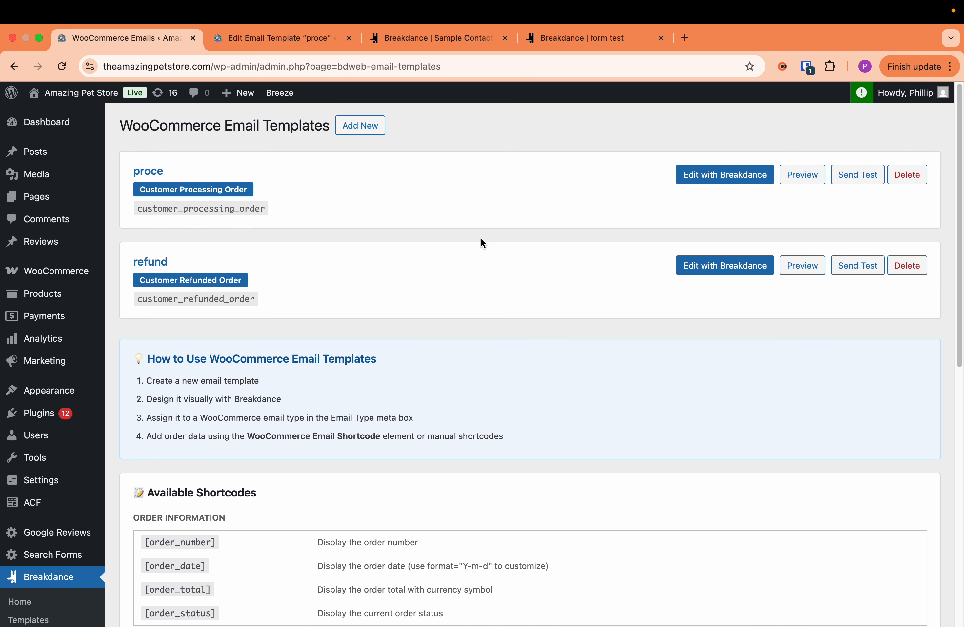